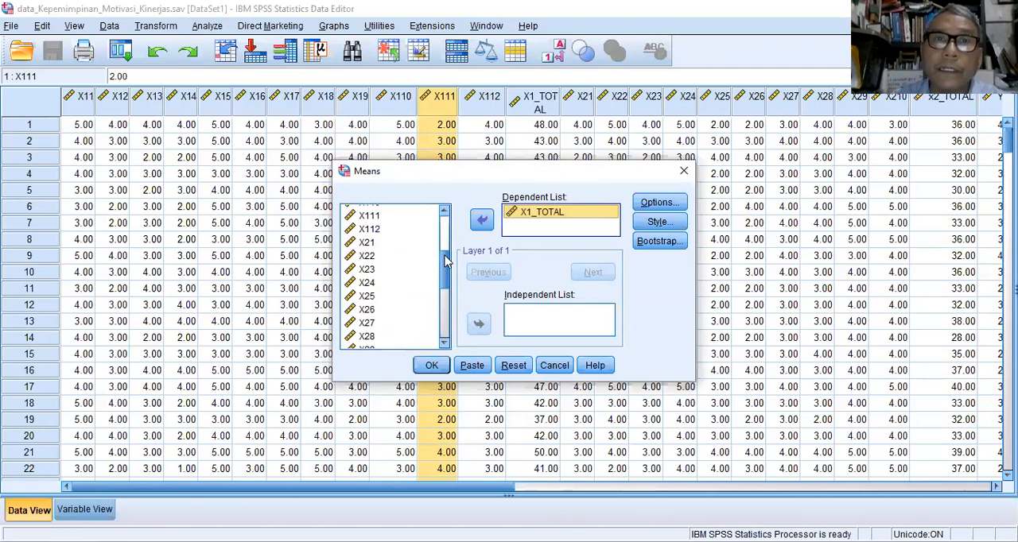
Add x2_TOTAL to the dependent variables of the Means analysis and set Y1_total as the independent variable.
click(403, 237)
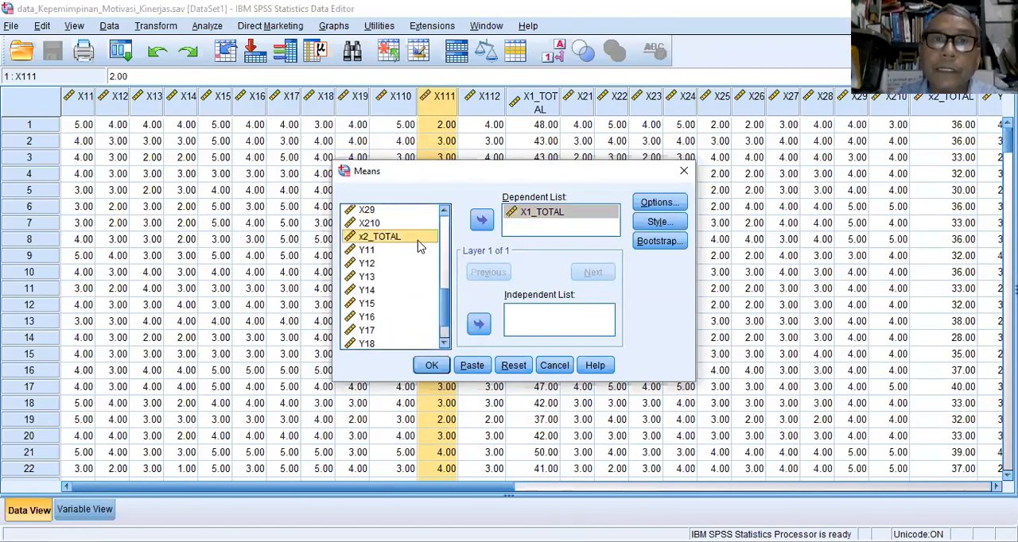
double_click(403, 237)
click(439, 327)
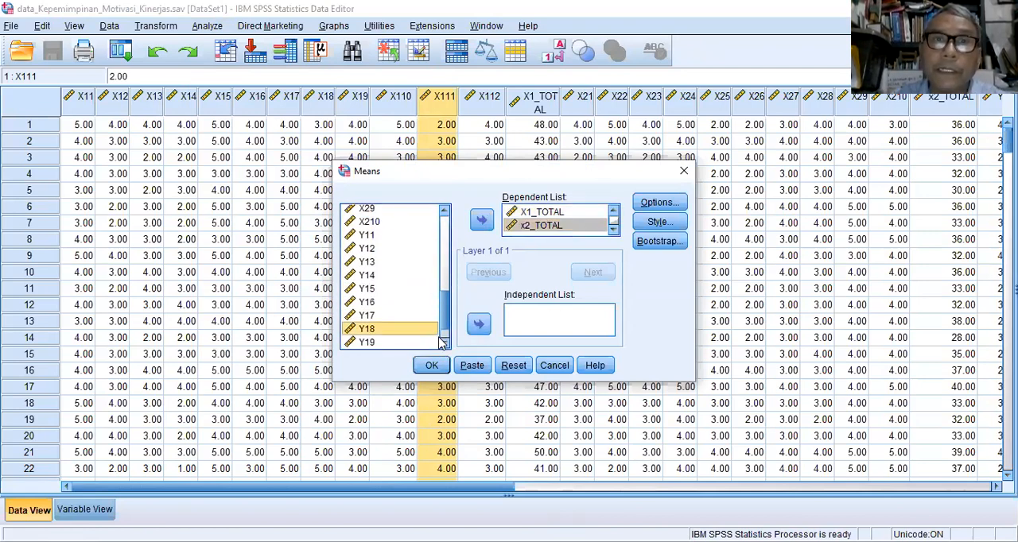
click(439, 341)
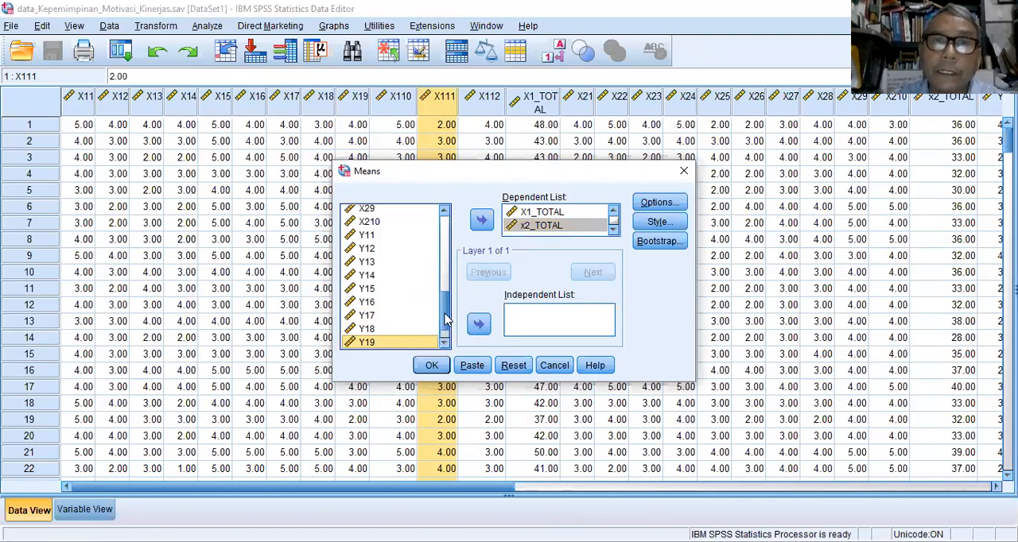
scroll(448, 320, down, 1)
click(408, 344)
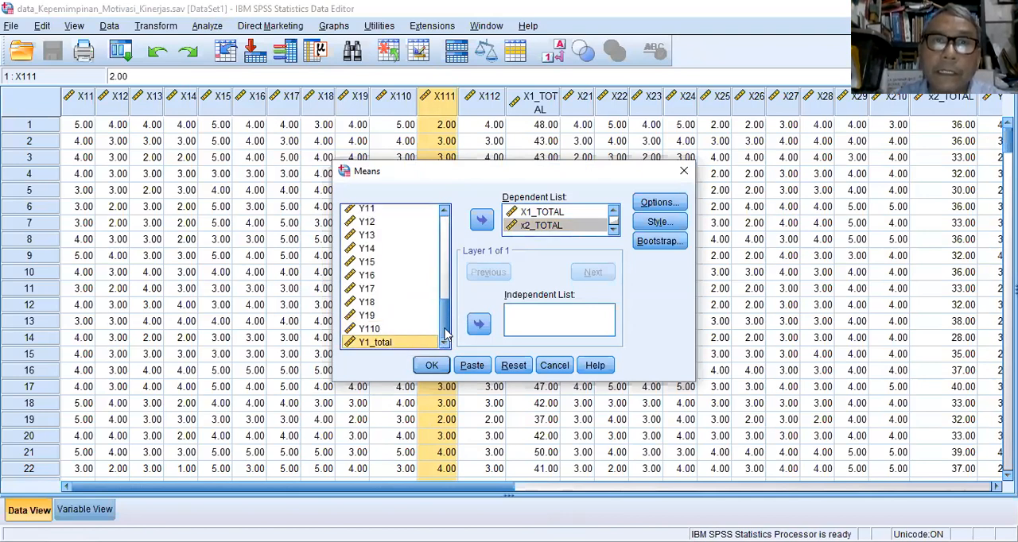
click(480, 322)
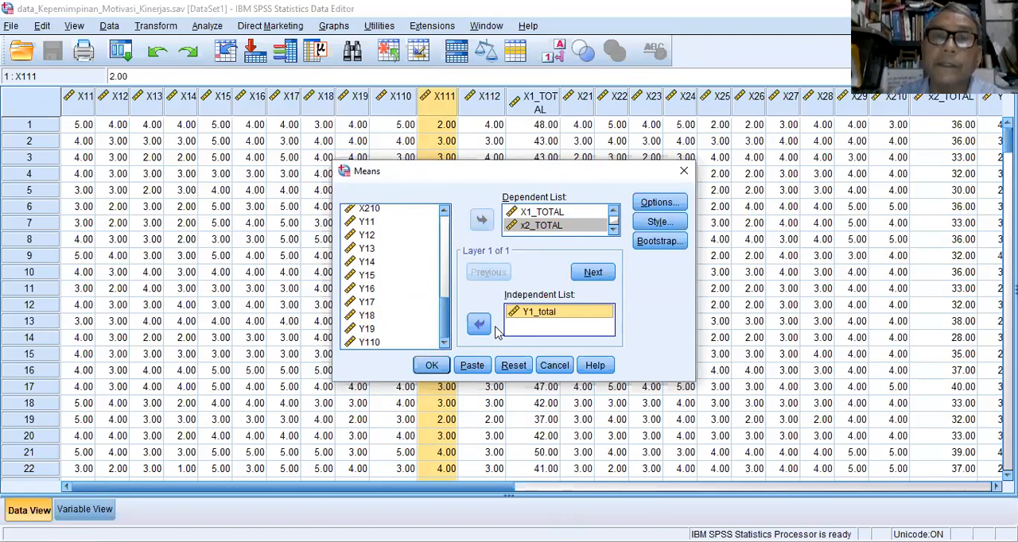
Enable the test for linearity for the first layer and run the Means analysis.
click(667, 205)
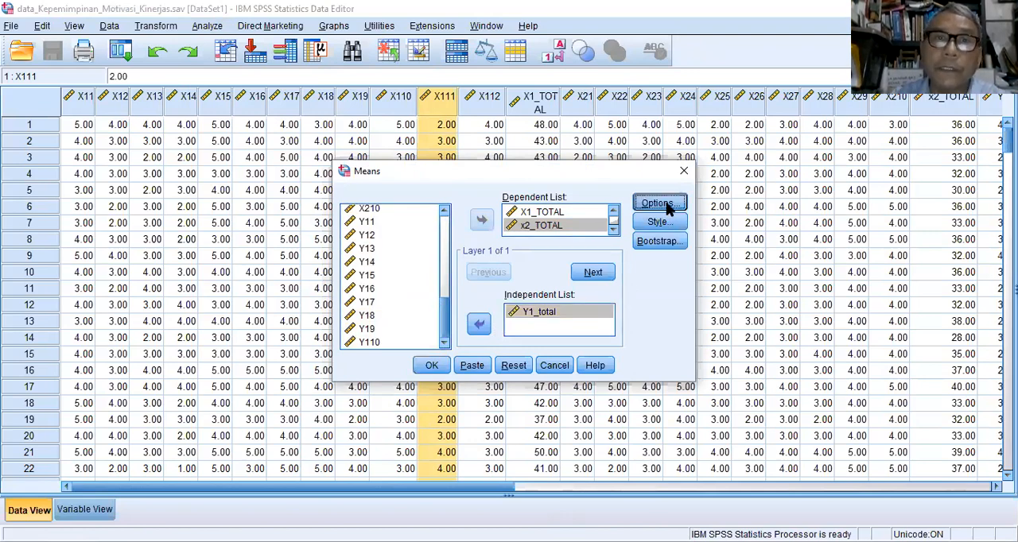
click(430, 400)
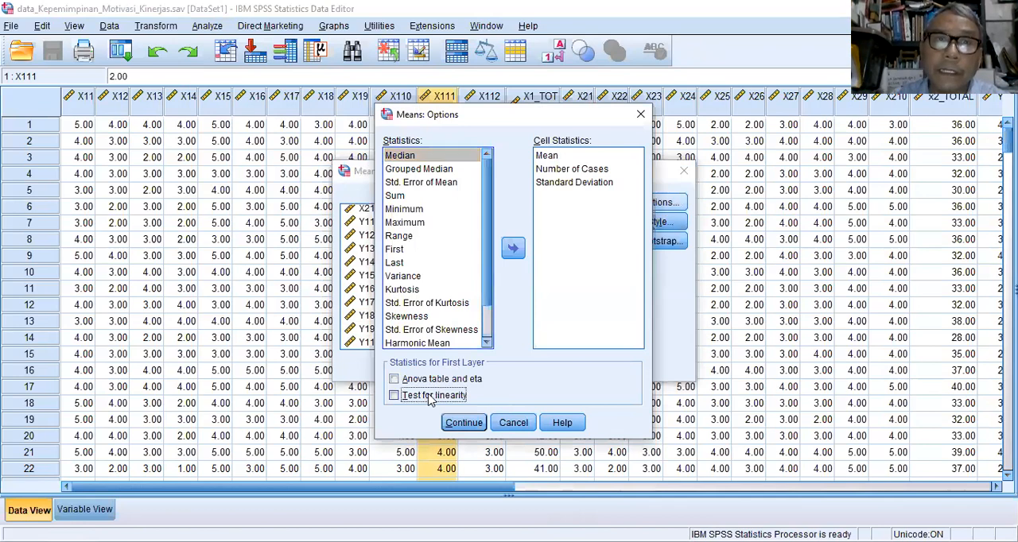
click(467, 424)
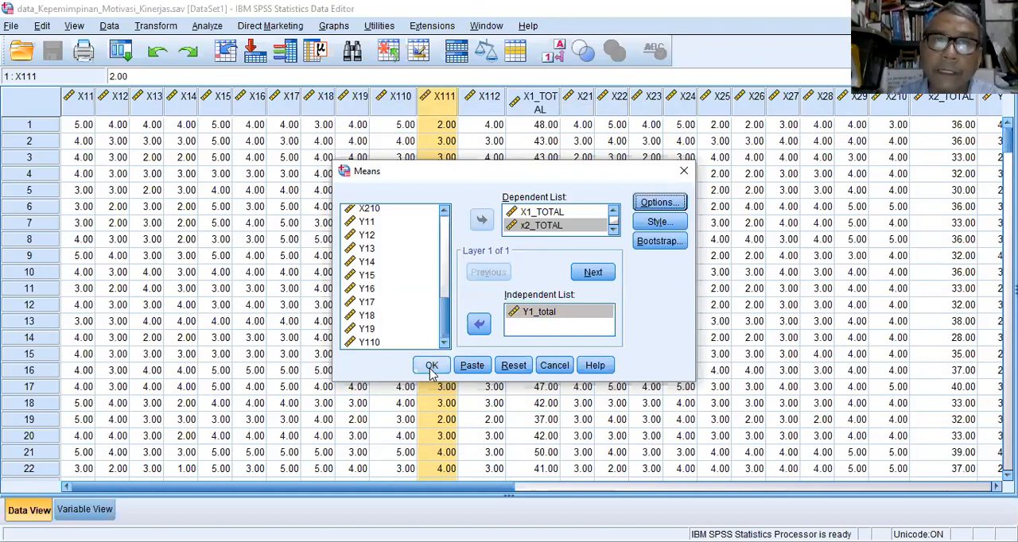
click(432, 368)
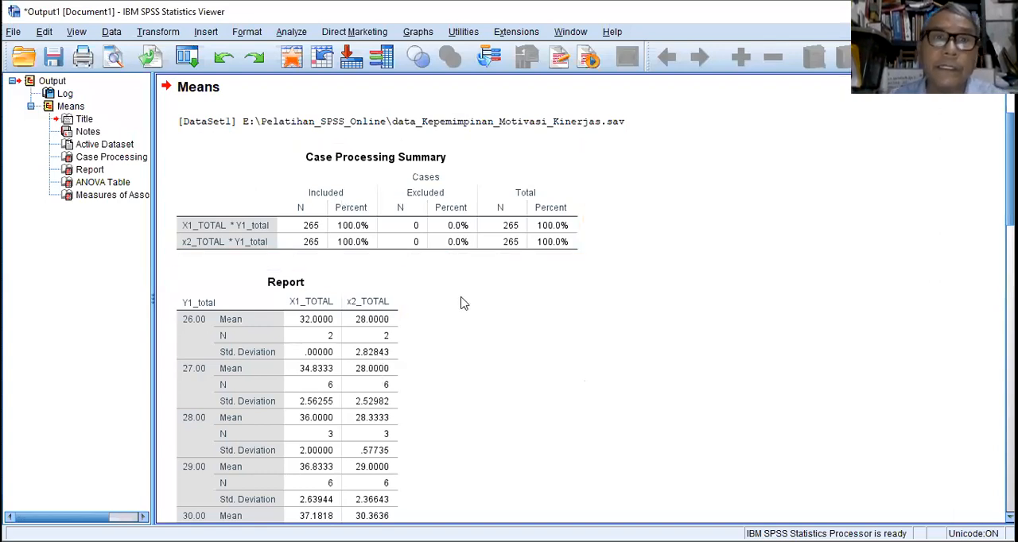
scroll(355, 326, down, 6)
scroll(355, 326, down, 10)
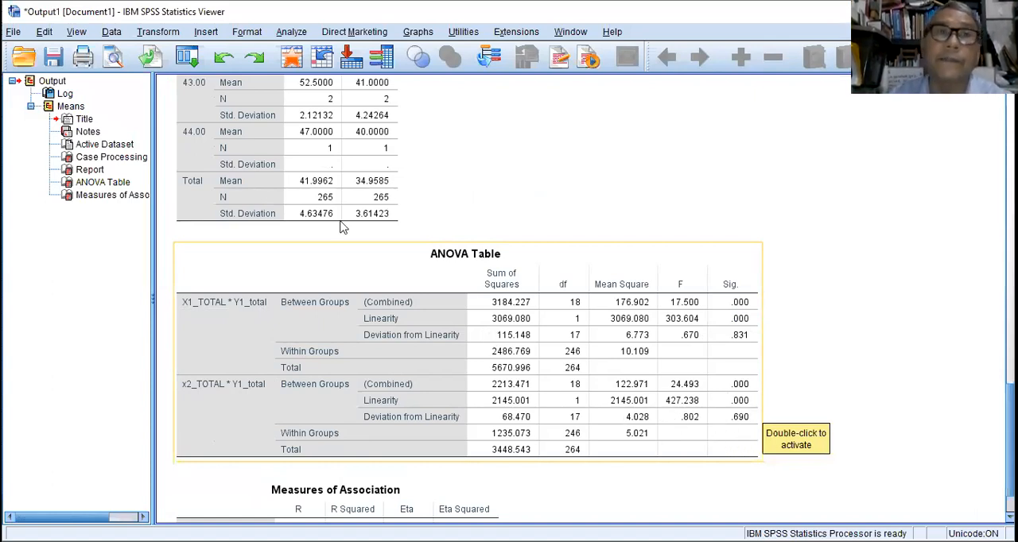
Set up a legacy nonparametric one-sample Kolmogorov-Smirnov test with X1_TOTAL as the first test variable.
click(292, 32)
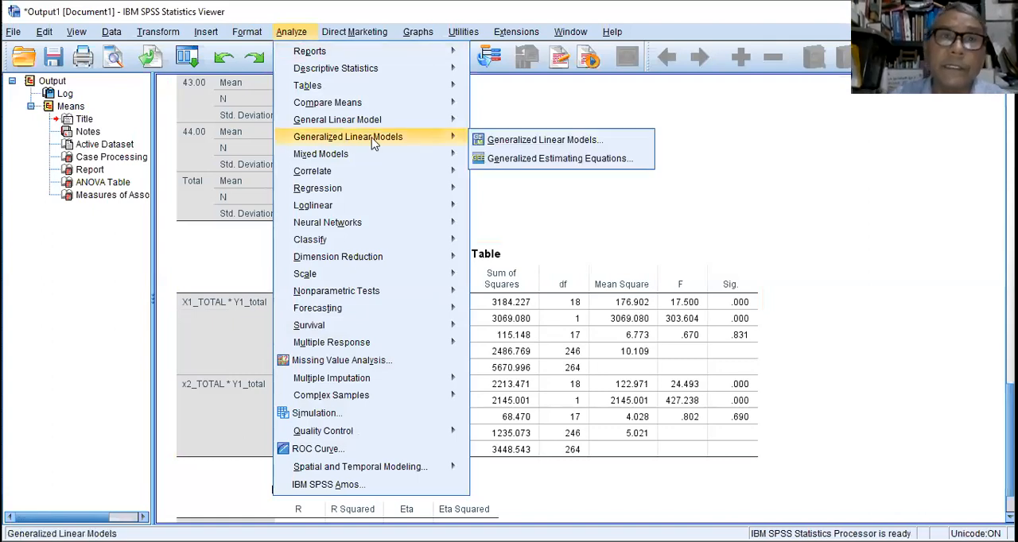
mouse_move(394, 176)
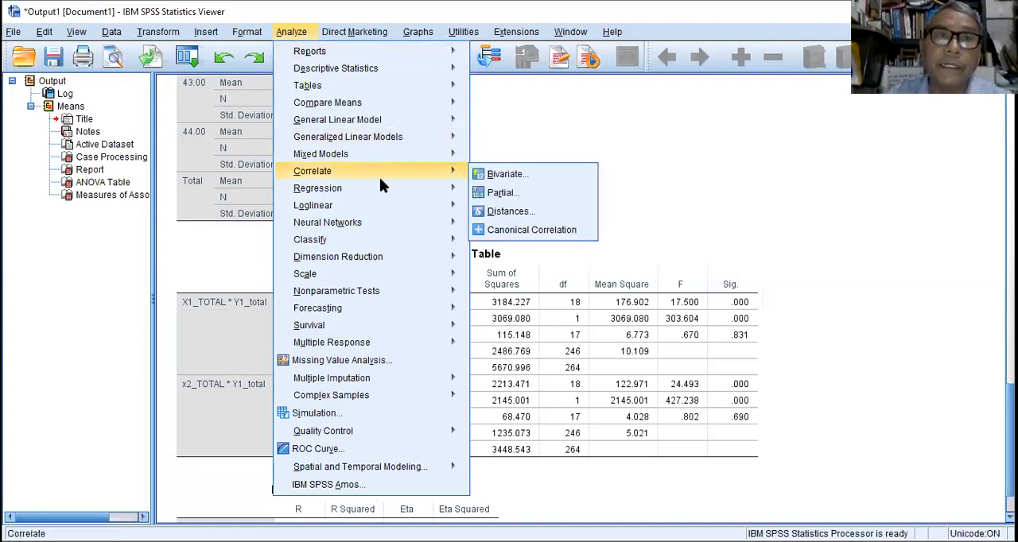
mouse_move(380, 262)
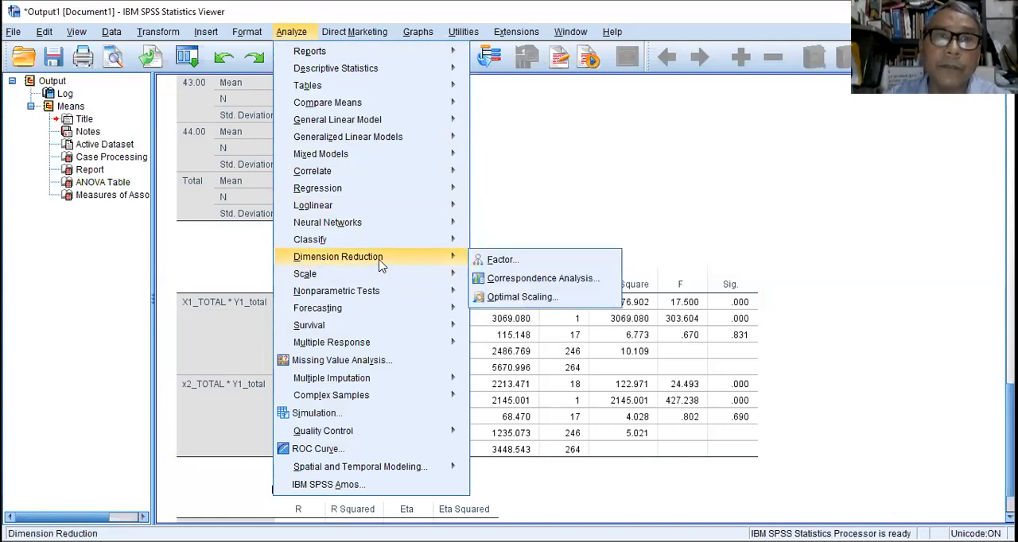
mouse_move(385, 292)
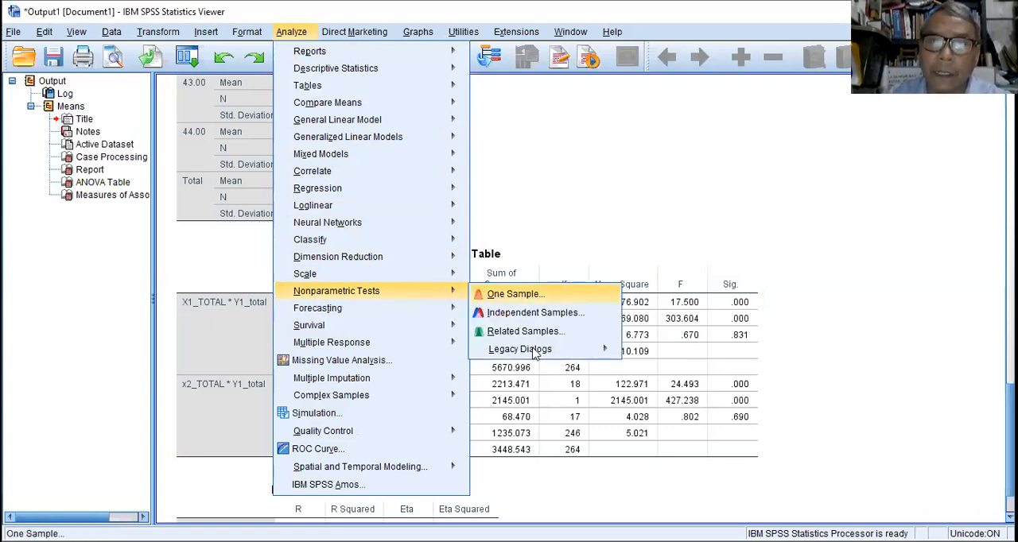
mouse_move(535, 355)
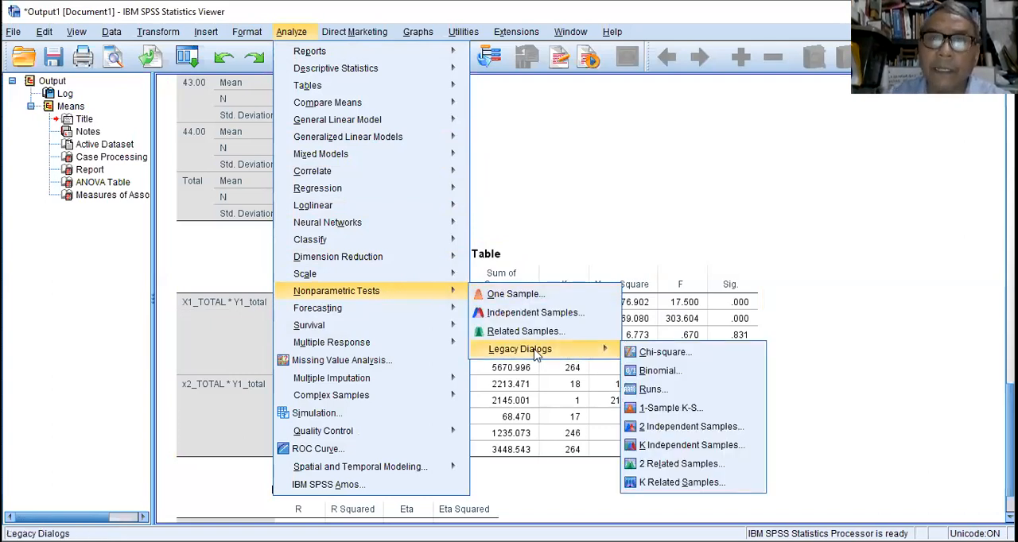
click(689, 412)
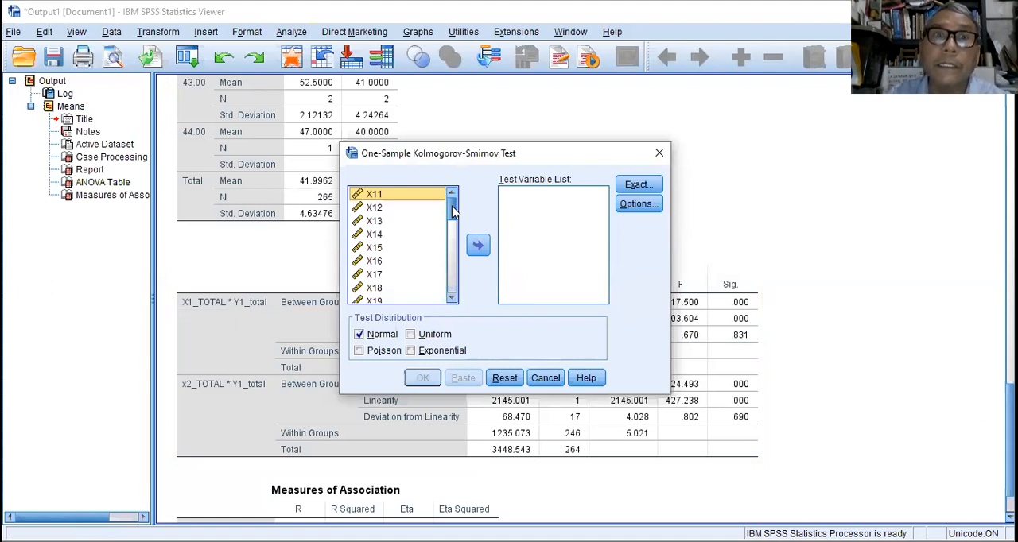
drag(456, 210, 455, 239)
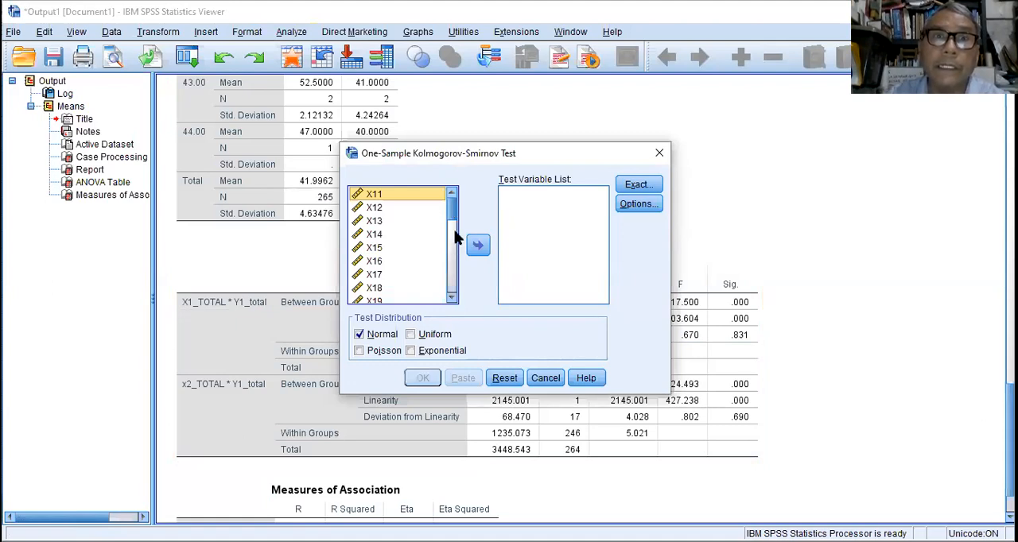
click(385, 234)
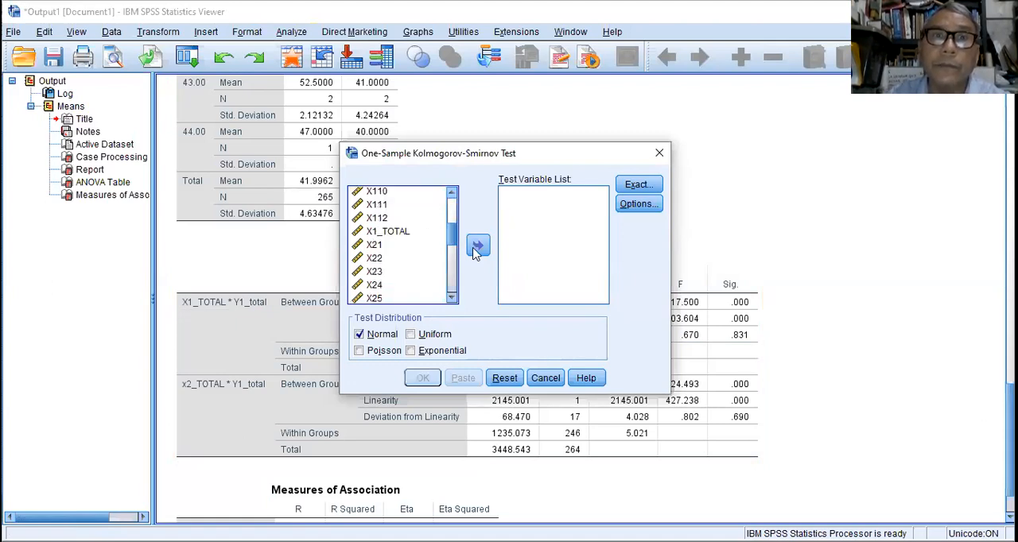
click(477, 244)
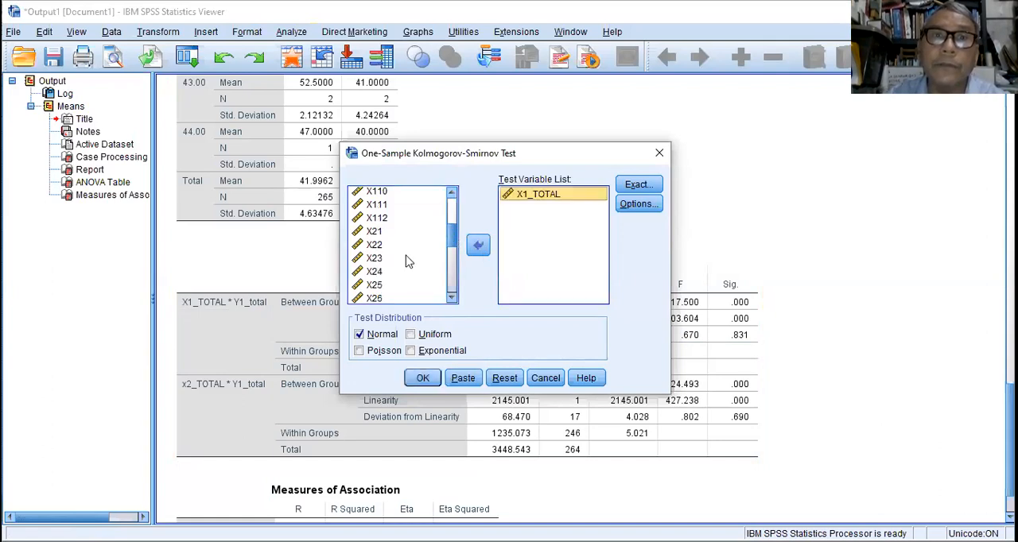
Add x2_TOTAL and Y1_total to the test variables and run the Kolmogorov-Smirnov test against the normal distribution.
scroll(401, 266, down, 3)
click(402, 264)
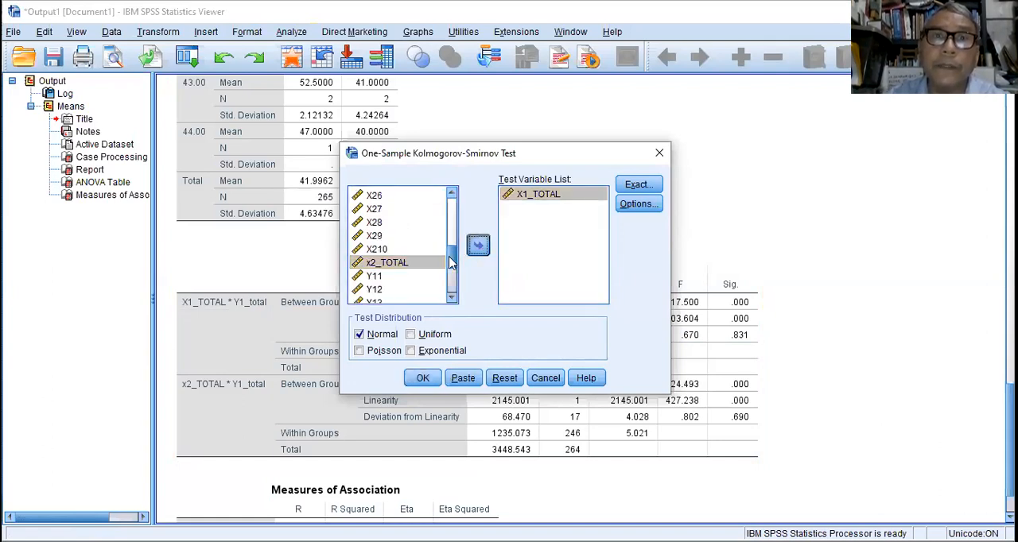
drag(450, 258, 453, 293)
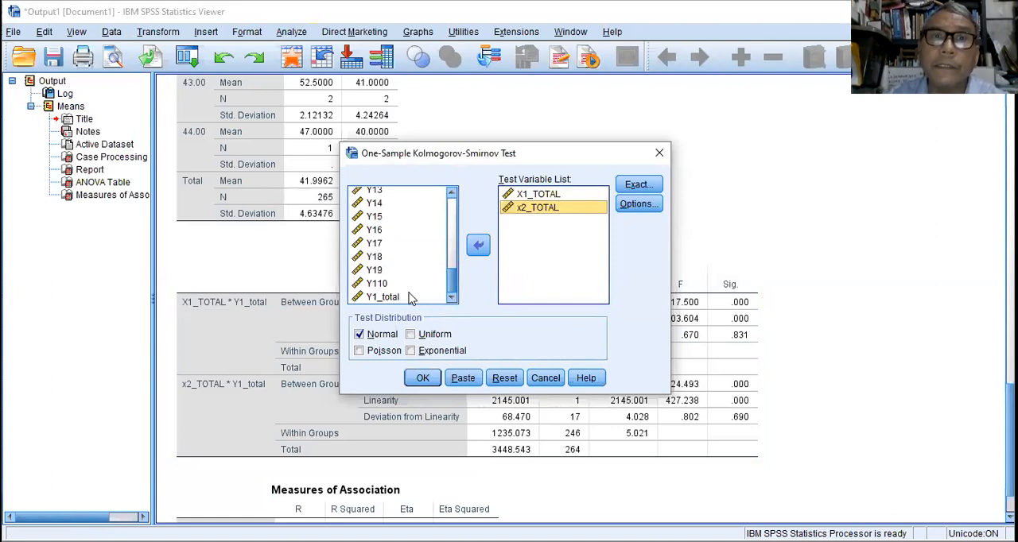
click(478, 246)
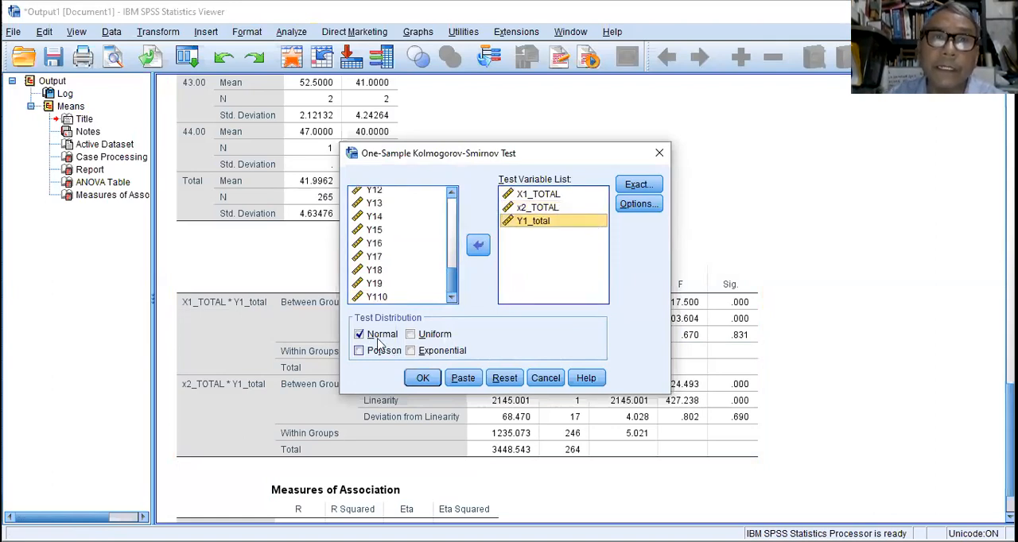
click(423, 380)
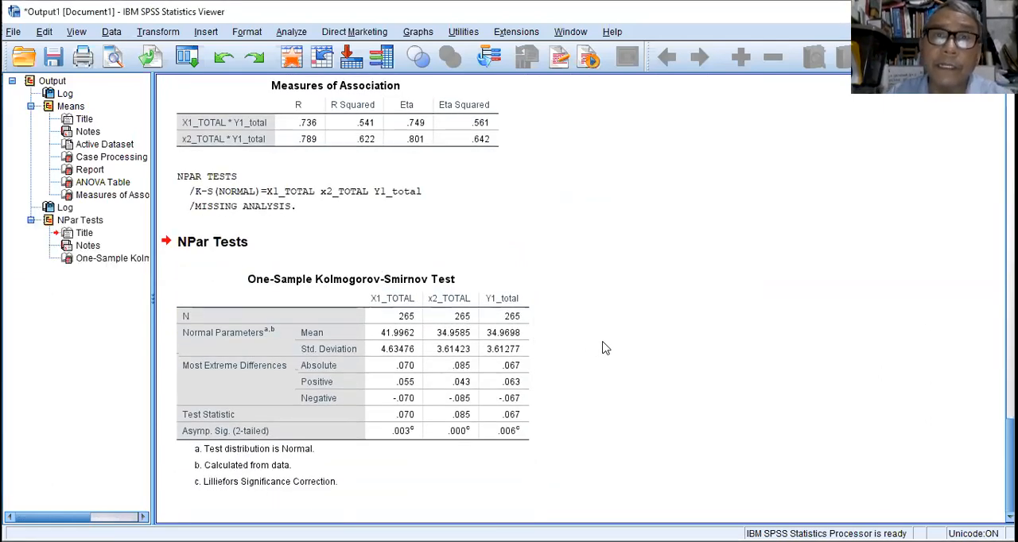
click(312, 414)
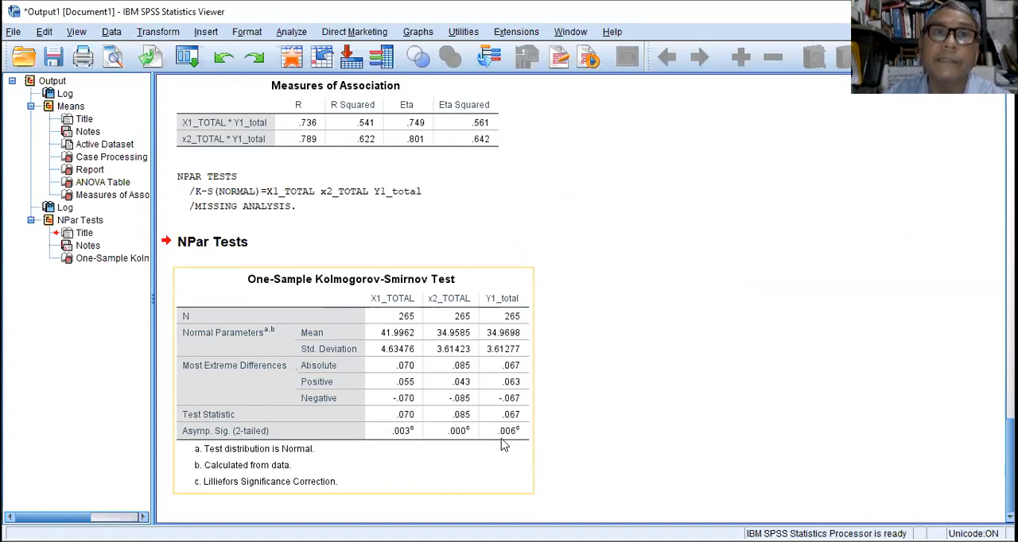
click(313, 242)
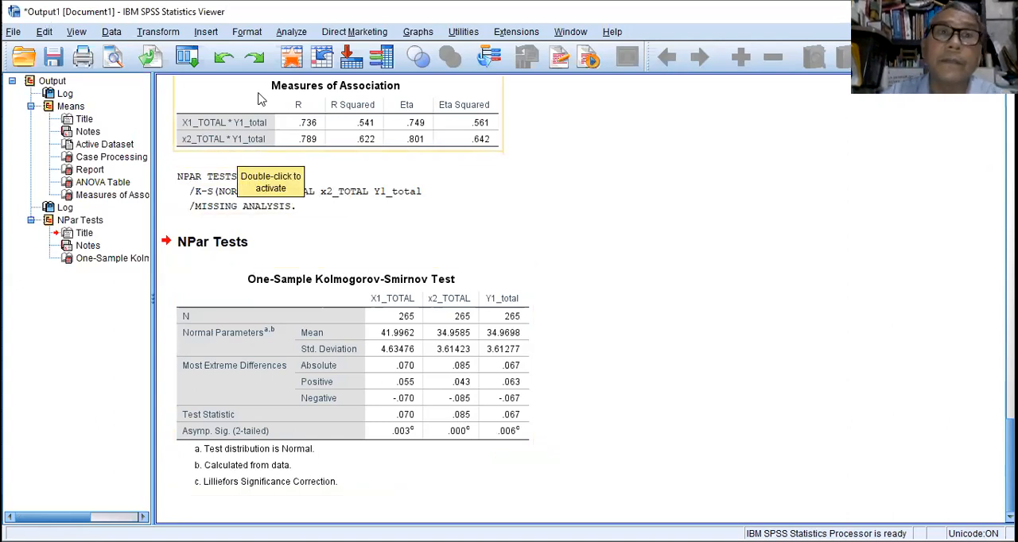
Set up an Explore analysis with X1_TOTAL, x2_TOTAL and Y1_total as the dependent variables.
click(298, 33)
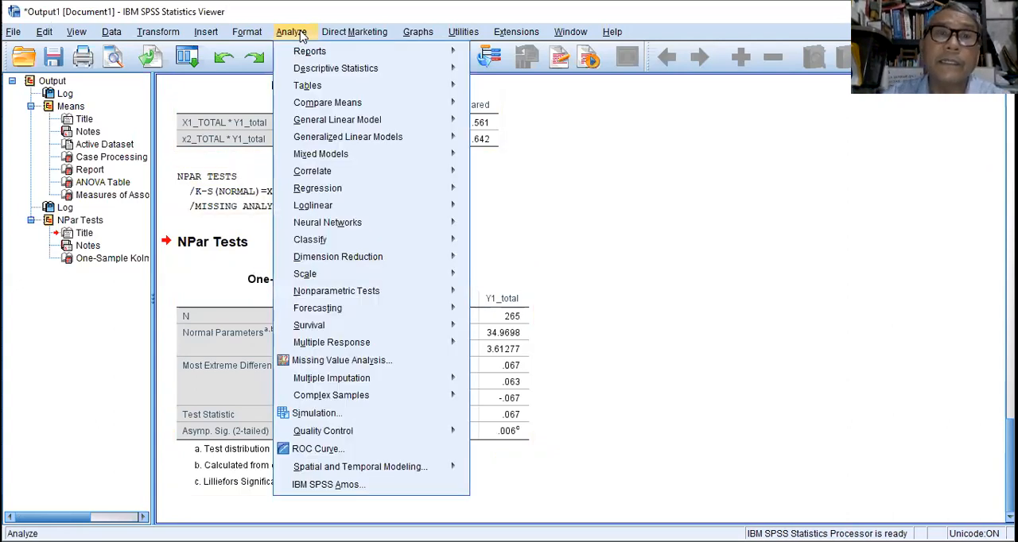
mouse_move(334, 68)
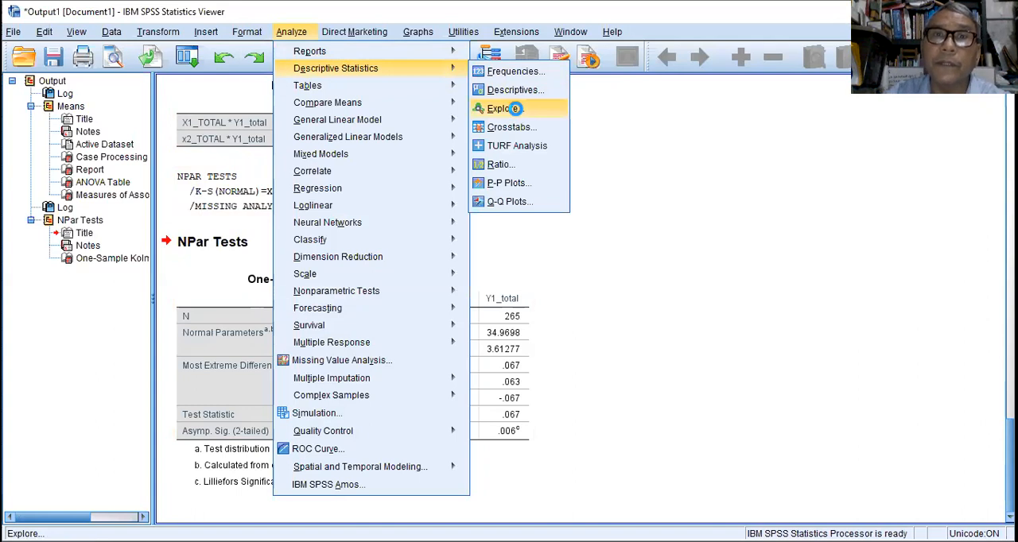
click(517, 113)
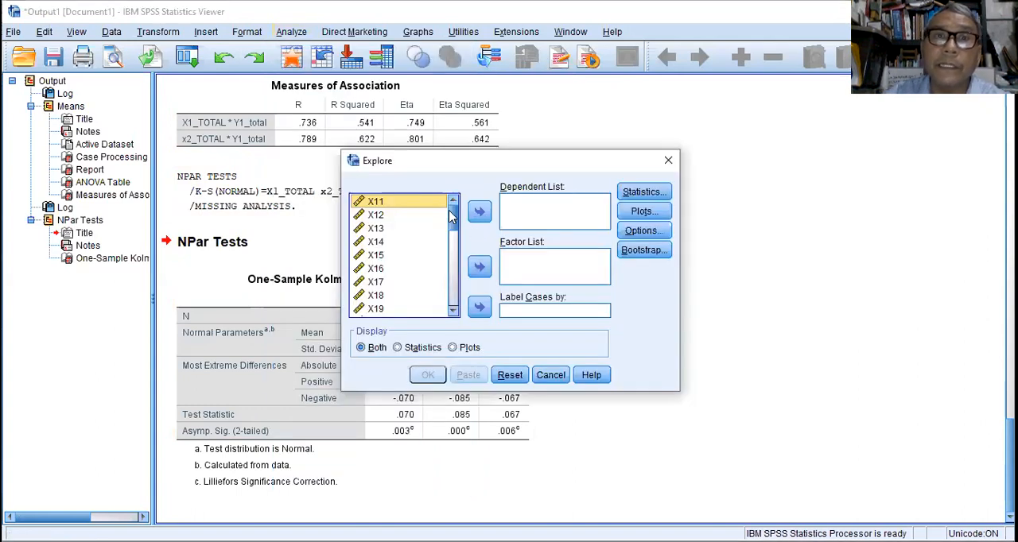
drag(453, 213, 441, 241)
click(391, 216)
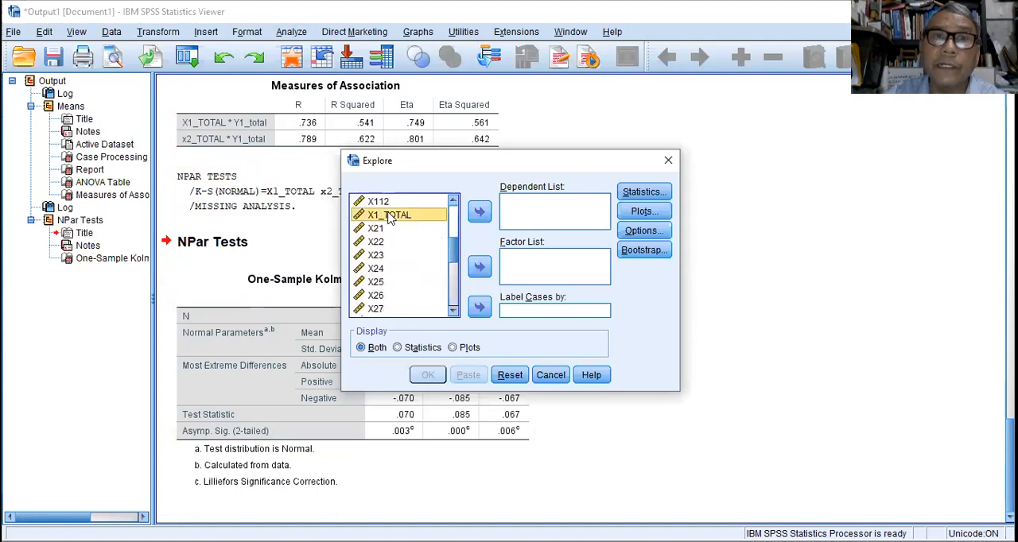
click(480, 212)
drag(453, 249, 459, 280)
click(398, 236)
click(481, 211)
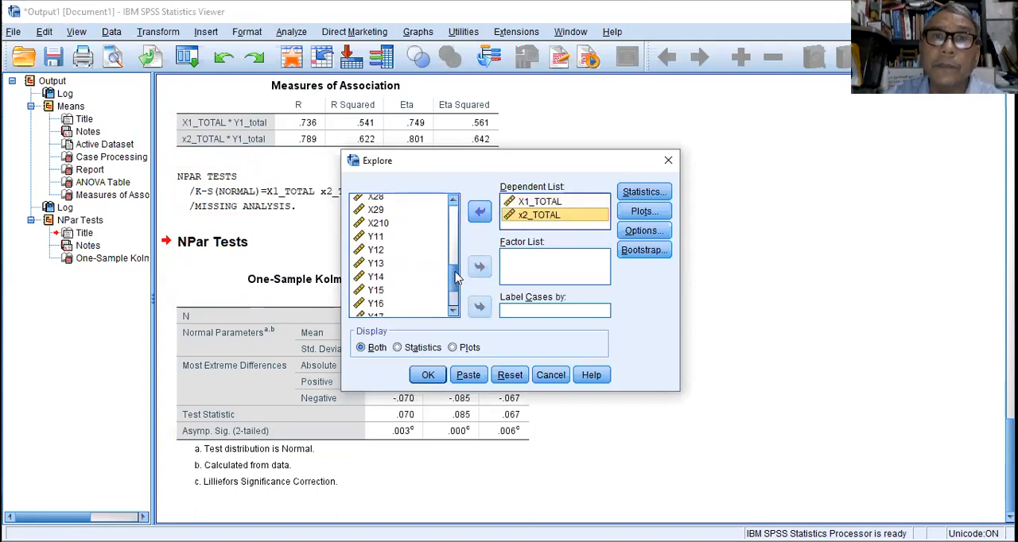
drag(451, 276, 451, 304)
click(393, 311)
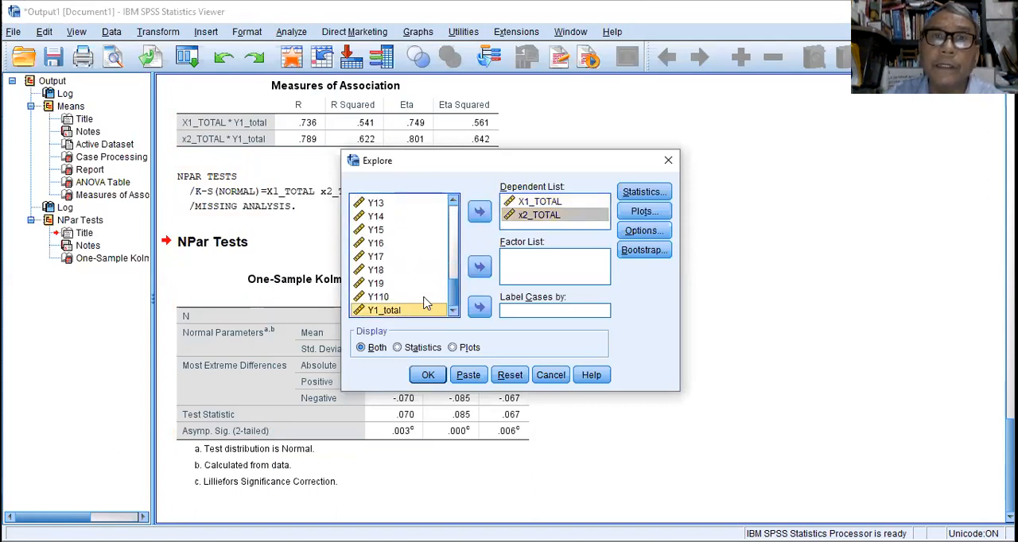
click(481, 213)
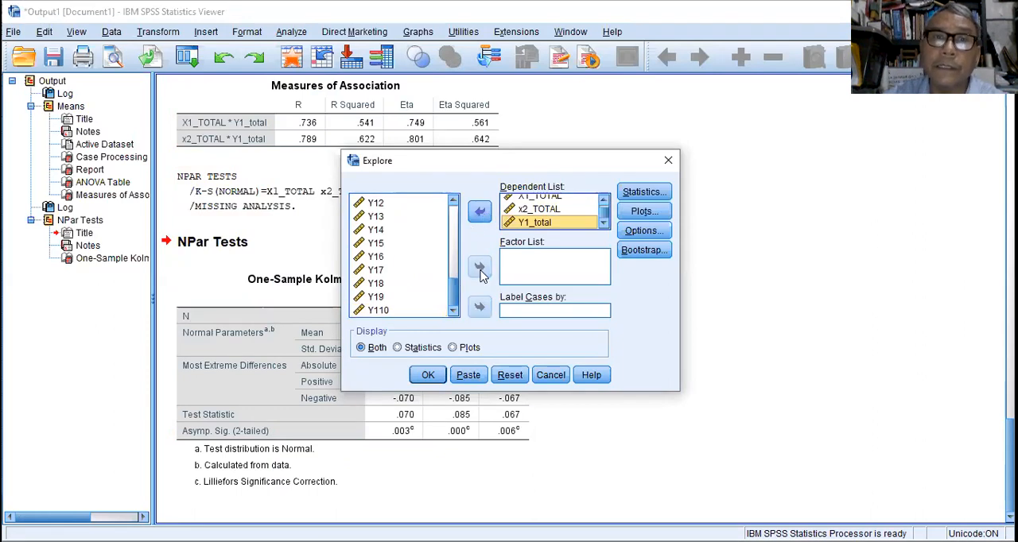
Enable normality plots with tests and run the Explore analysis.
click(657, 216)
click(445, 264)
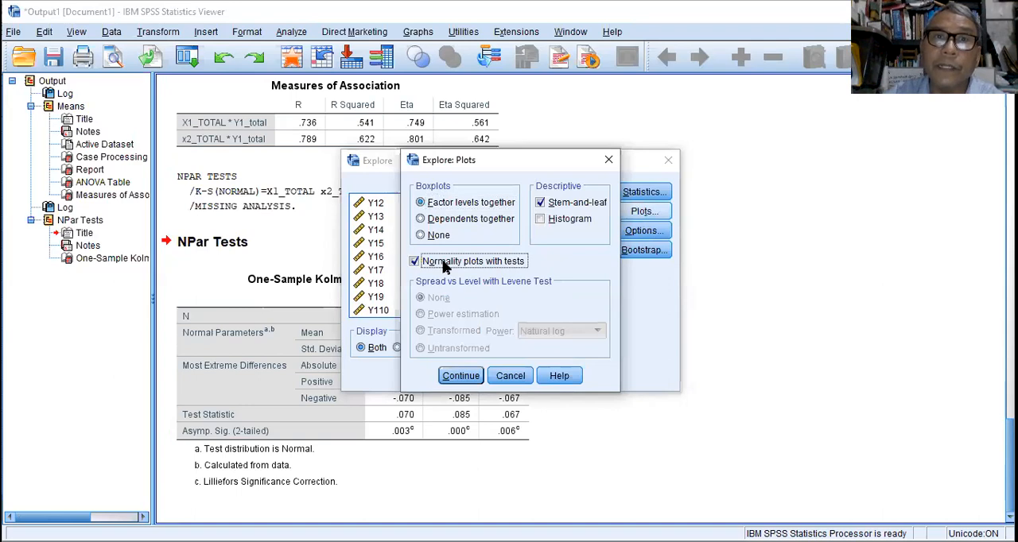
click(462, 377)
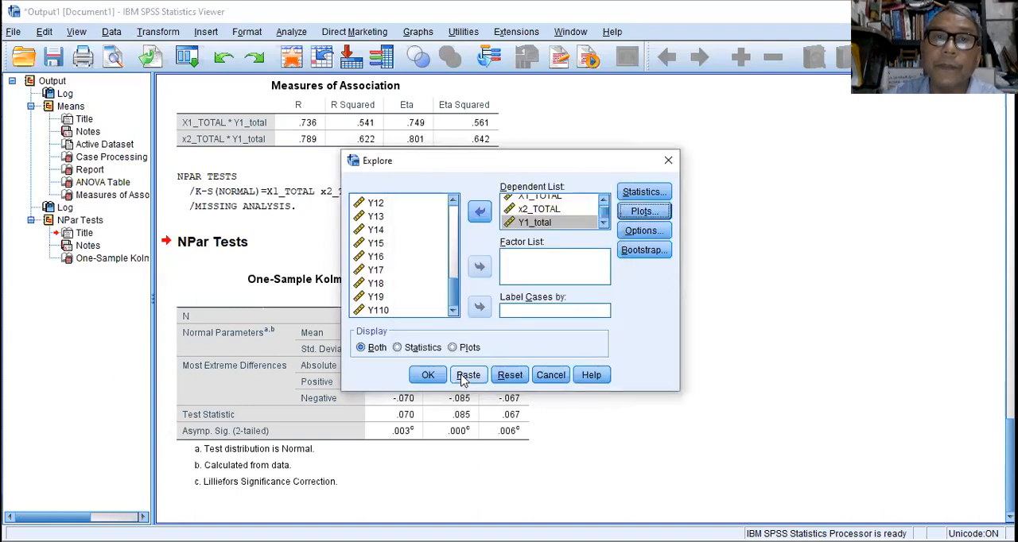
click(428, 375)
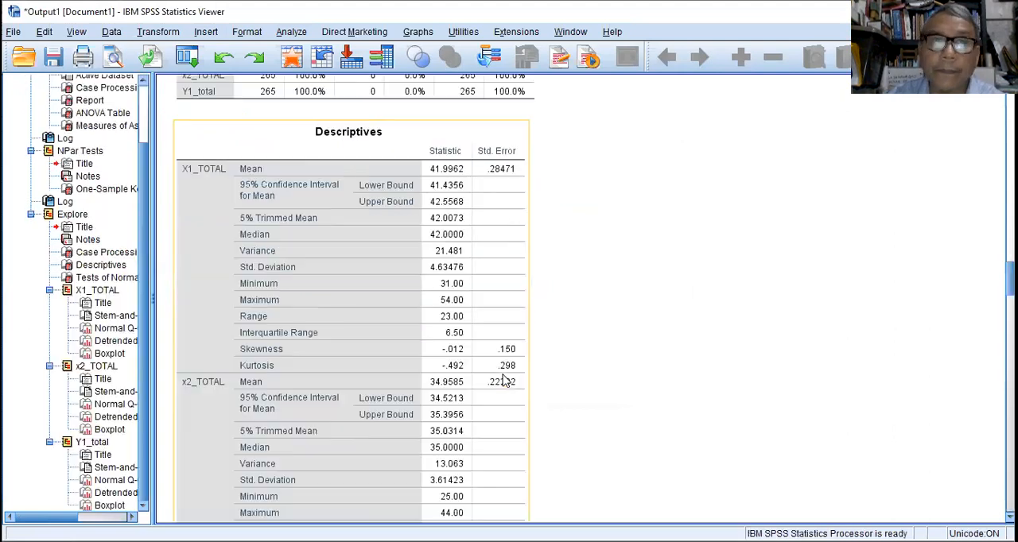
Set up a bivariate correlation analysis with X1_TOTAL as the first variable.
scroll(492, 368, down, 4)
scroll(492, 368, down, 5)
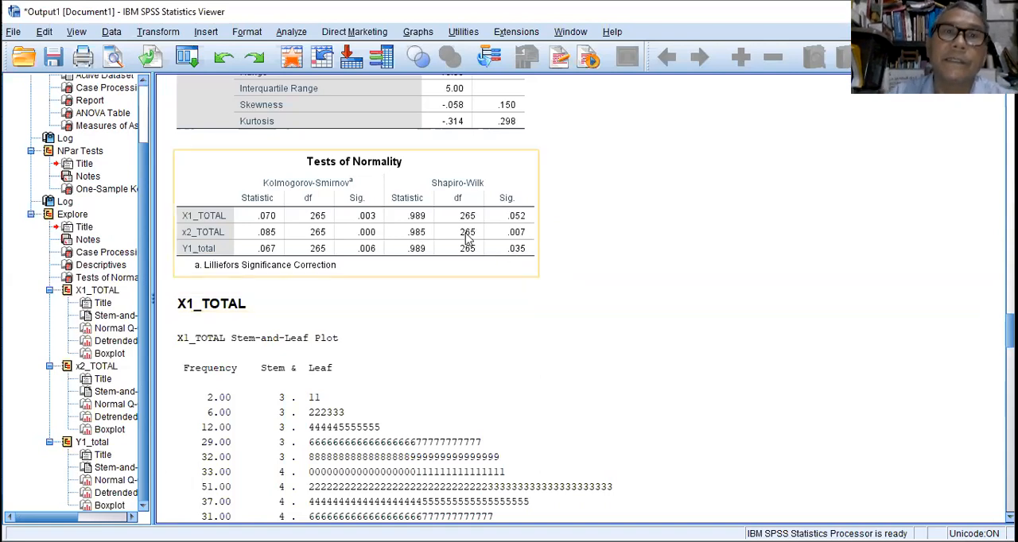
click(292, 32)
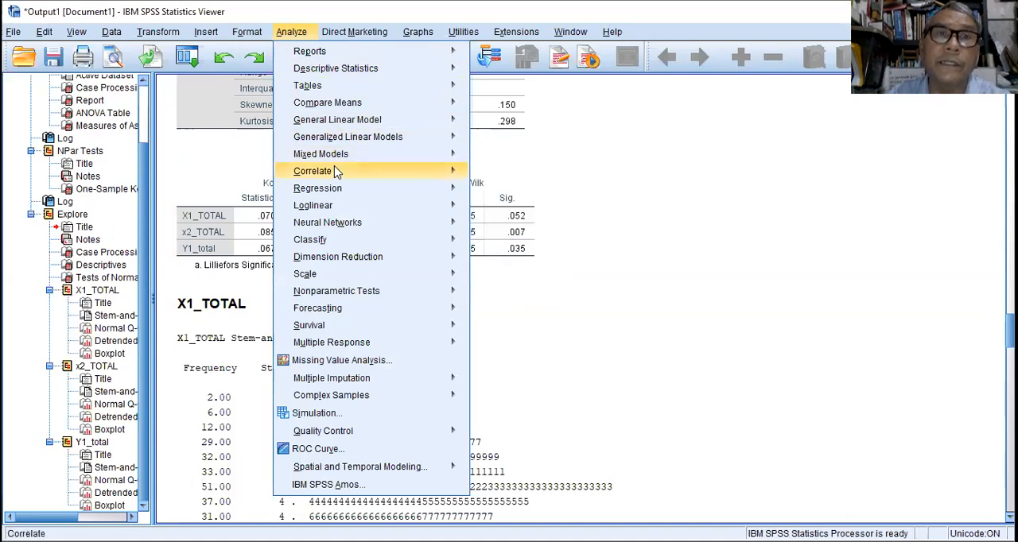
mouse_move(348, 171)
click(507, 175)
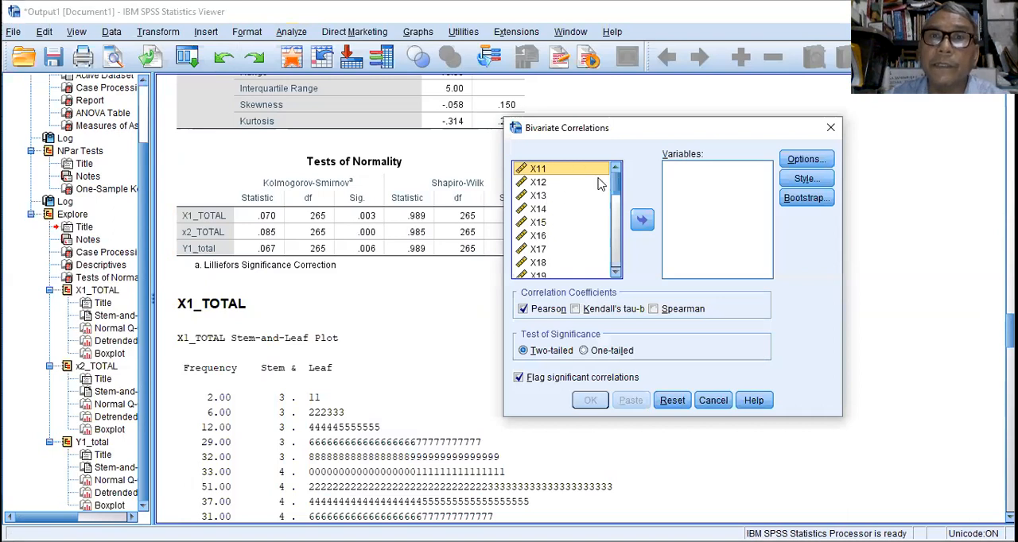
scroll(614, 181, down, 2)
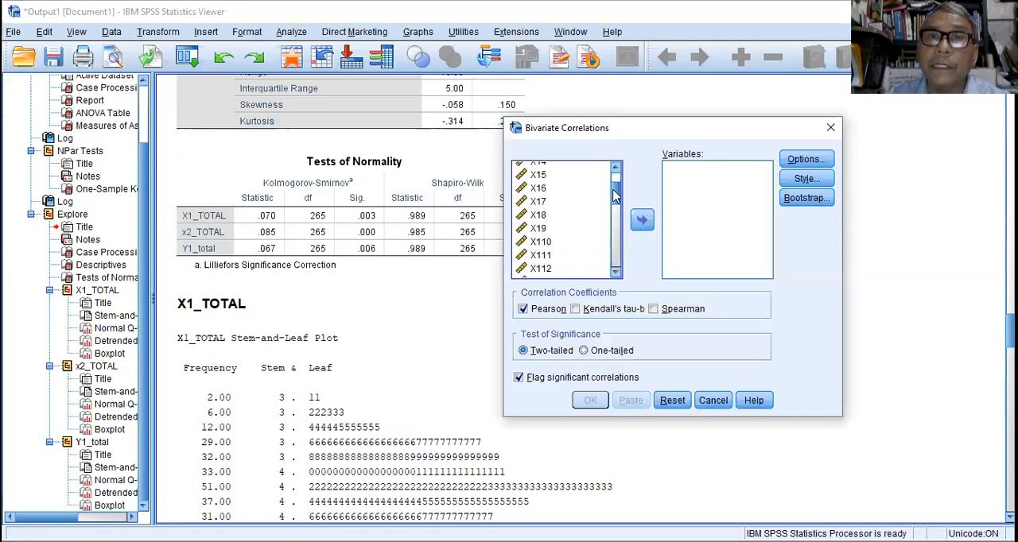
drag(557, 261, 641, 224)
click(642, 220)
Add items X11 through X112 to the correlation variables and run the two-tailed Pearson correlation with X1_TOTAL.
scroll(617, 204, up, 2)
click(549, 170)
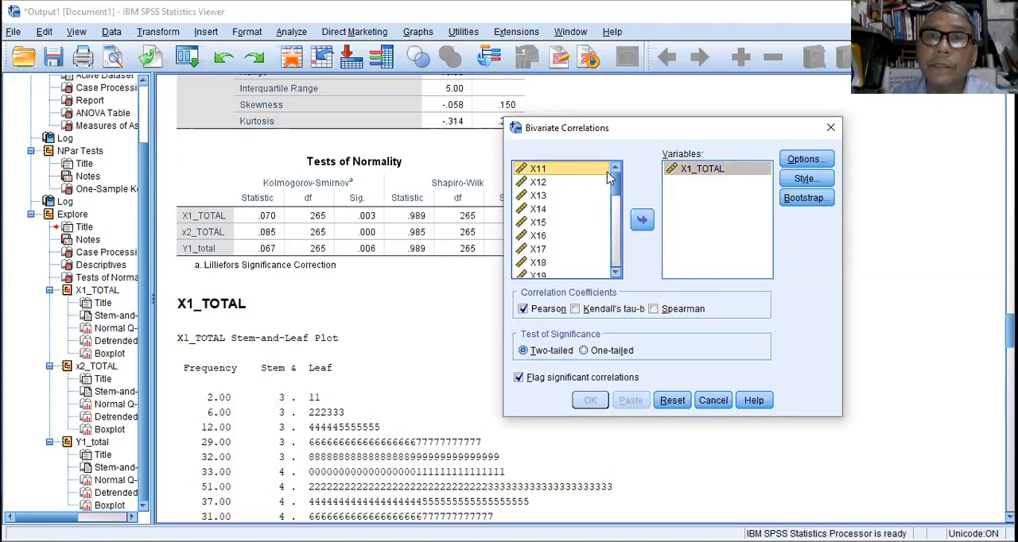
scroll(617, 191, down, 2)
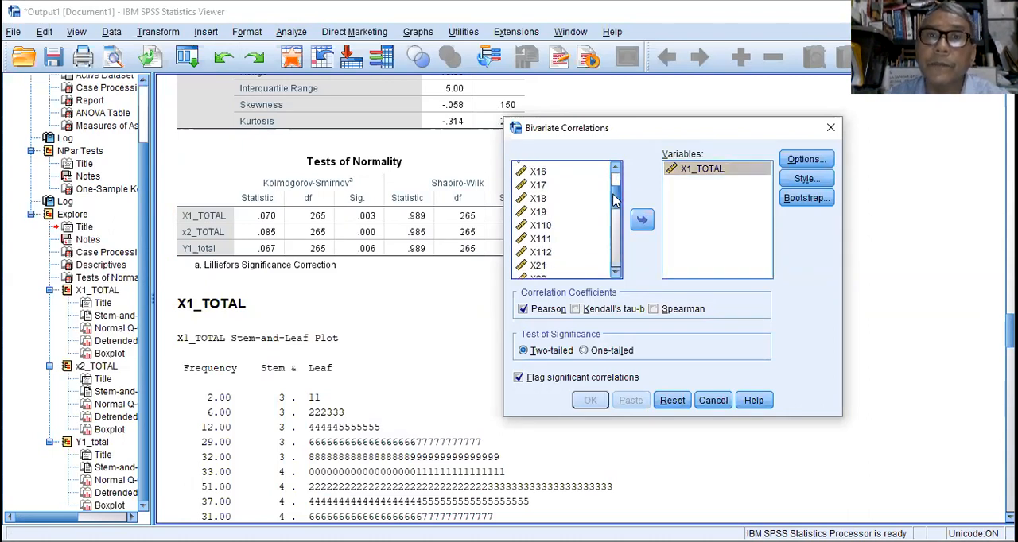
shift+click(549, 252)
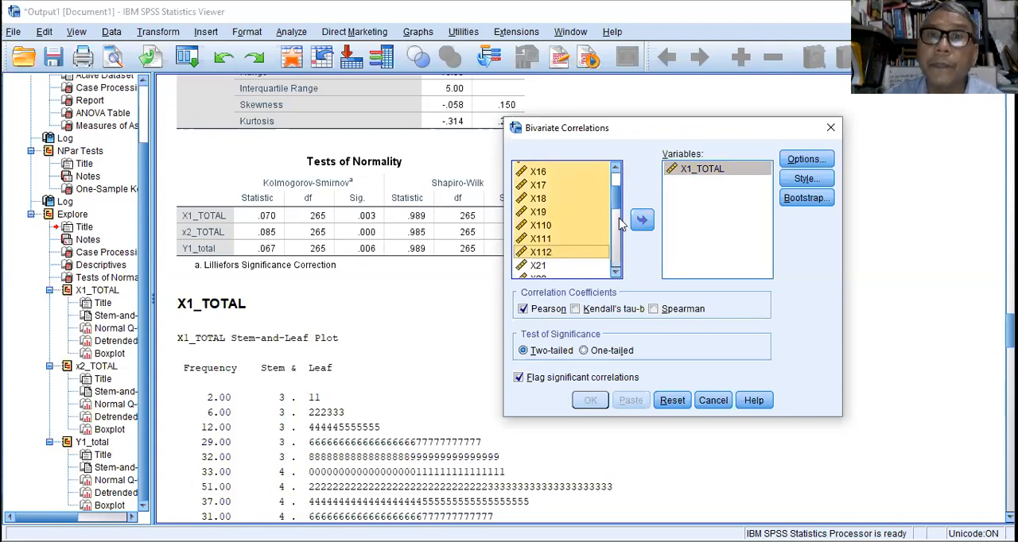
click(643, 221)
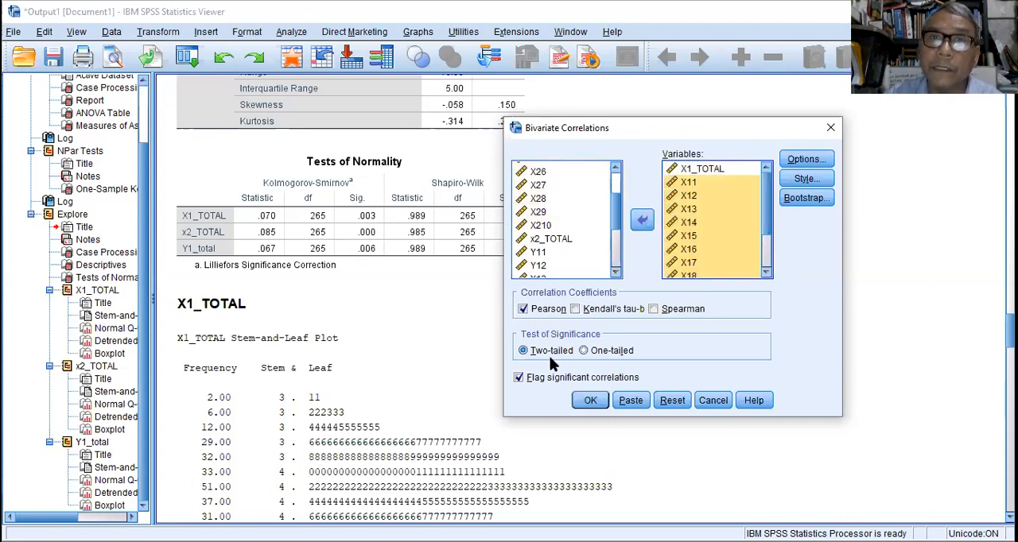
click(590, 401)
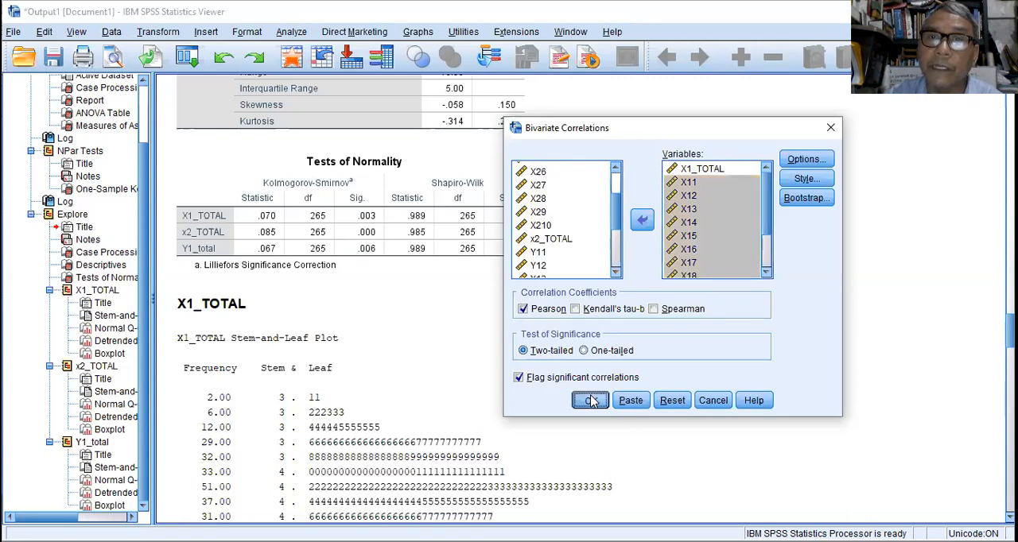
click(589, 399)
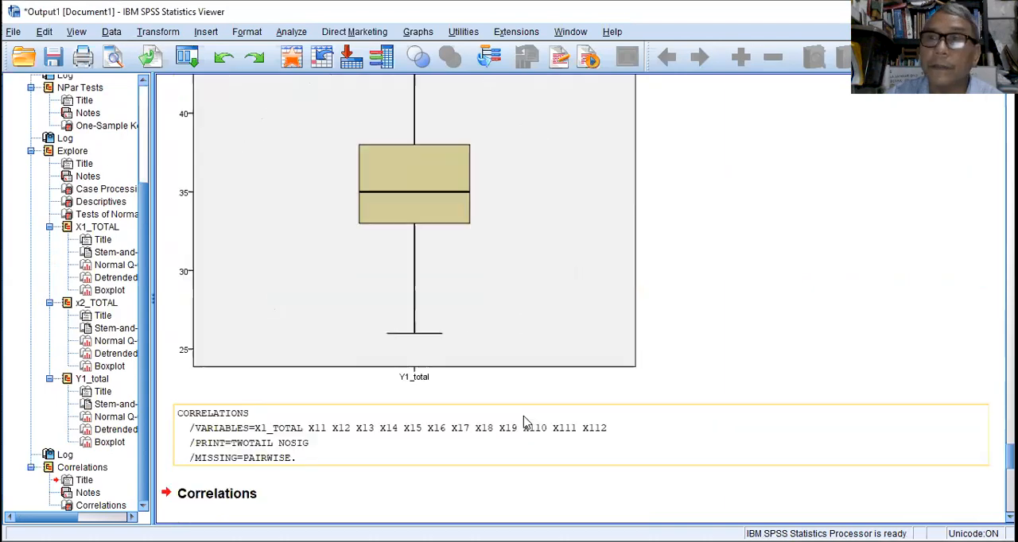
Start another bivariate correlation, clear its previous variables and add x2_TOTAL as the first variable.
scroll(525, 420, up, 2)
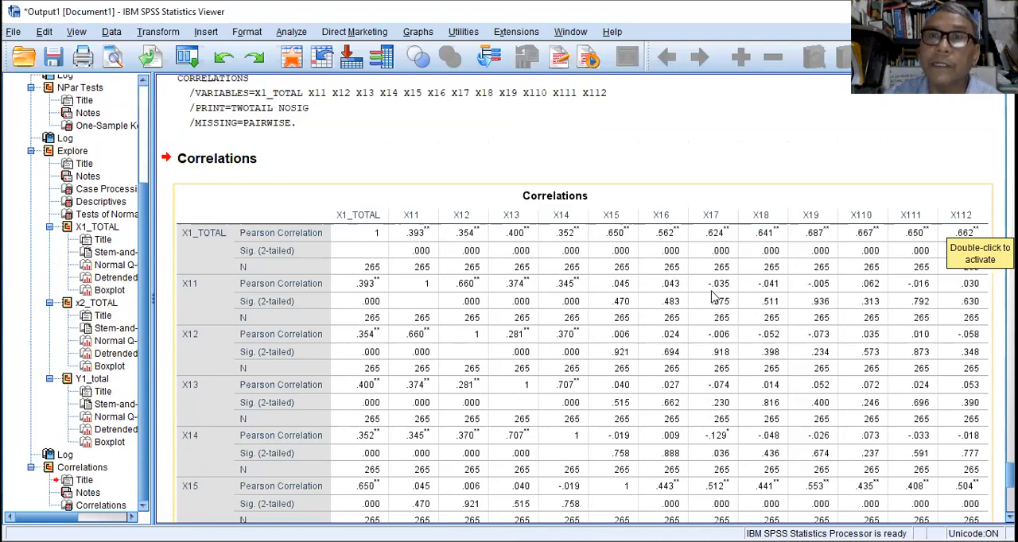
scroll(703, 296, down, 10)
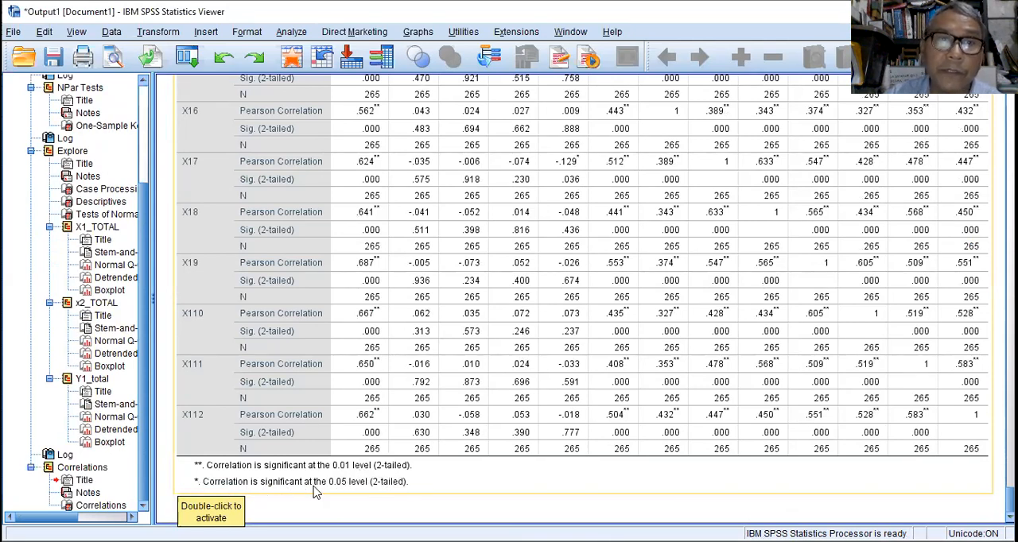
scroll(476, 388, up, 10)
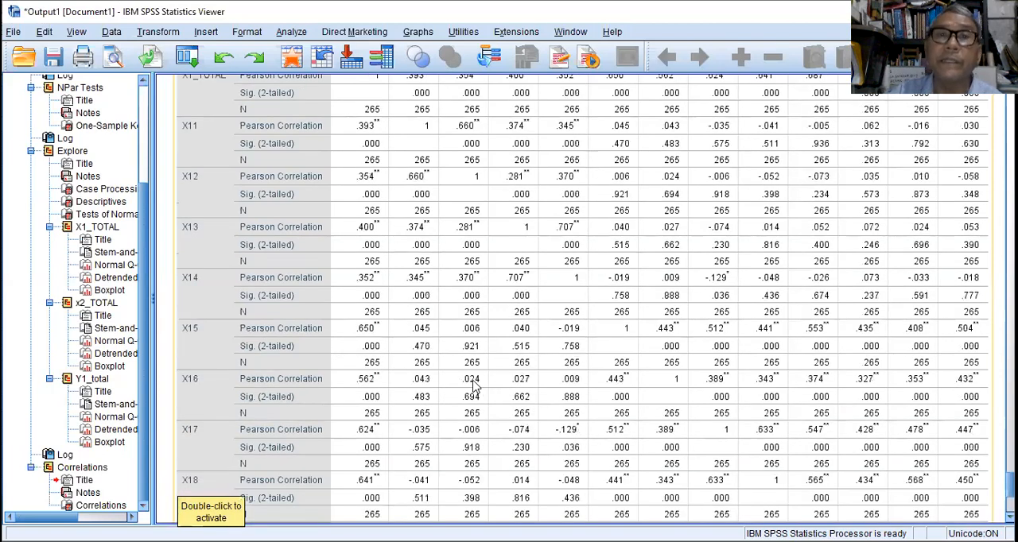
scroll(472, 390, down, 3)
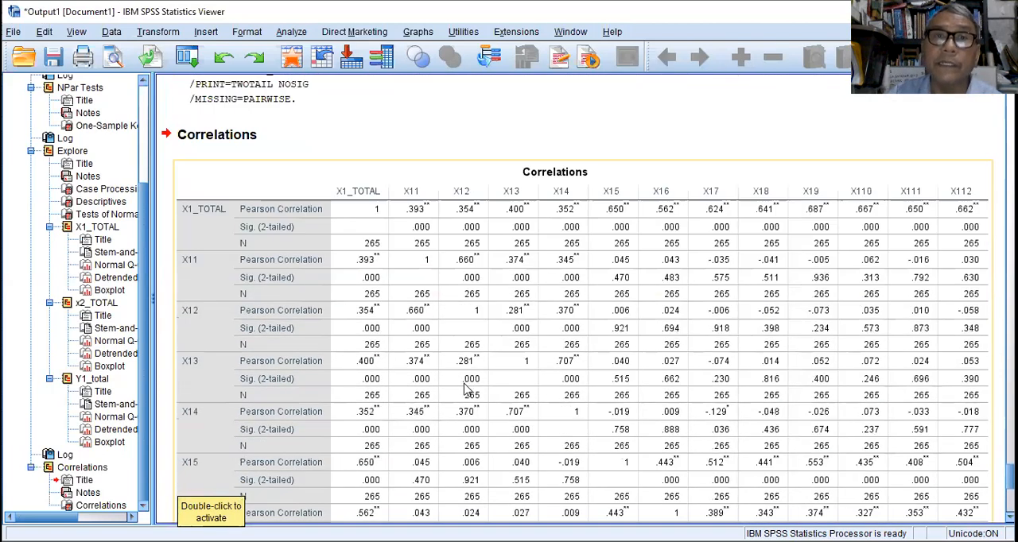
click(294, 31)
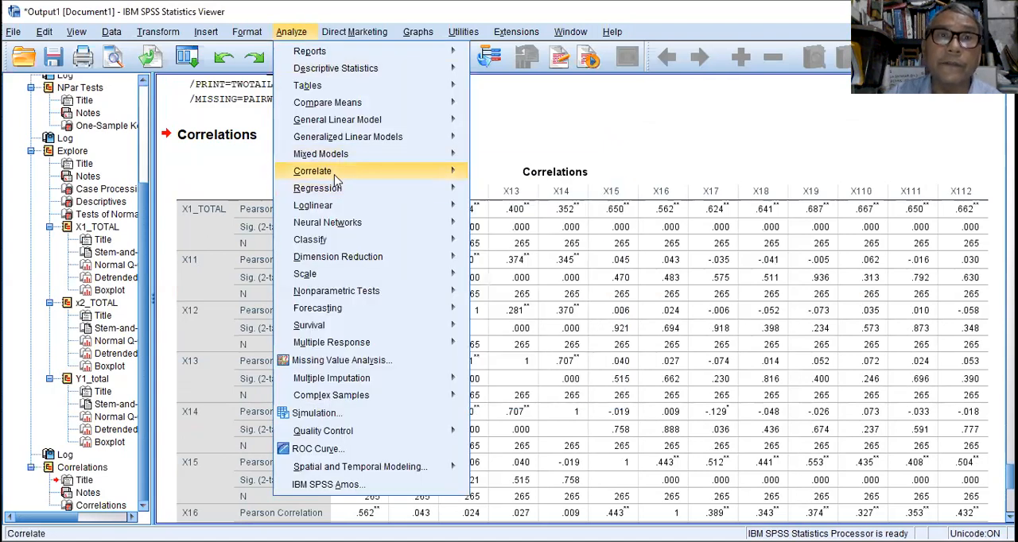
mouse_move(337, 180)
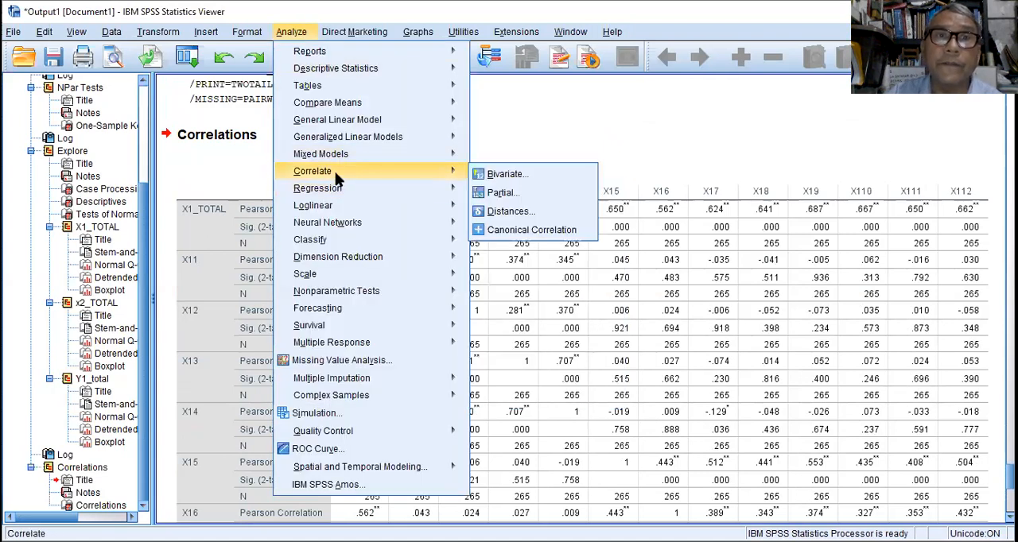
click(518, 178)
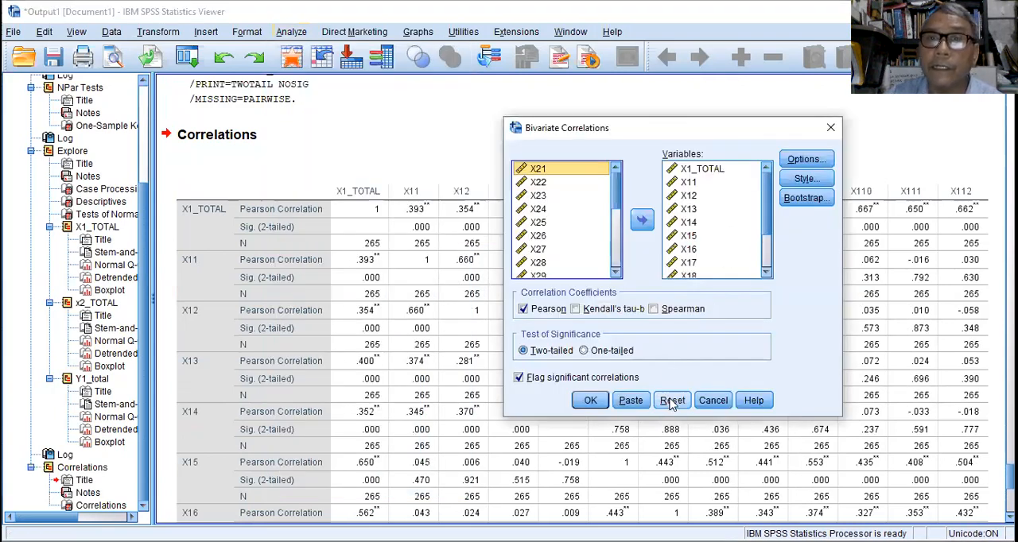
drag(616, 185, 611, 245)
click(558, 231)
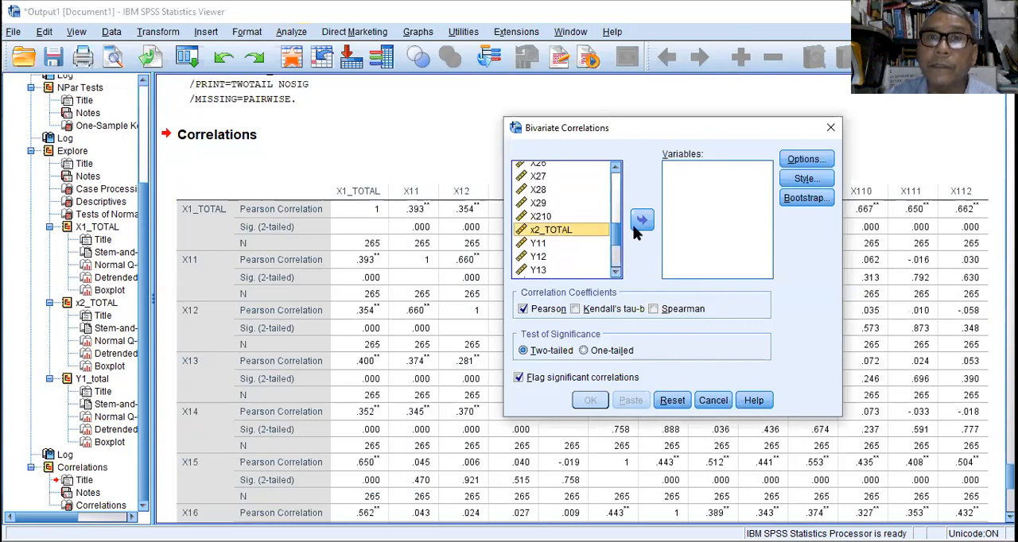
click(638, 225)
Add items X21 through X210 alongside x2_TOTAL and run the two-tailed Pearson correlation.
mouse_move(617, 239)
mouse_down()
mouse_move(623, 218)
mouse_move(617, 231)
mouse_up()
click(549, 182)
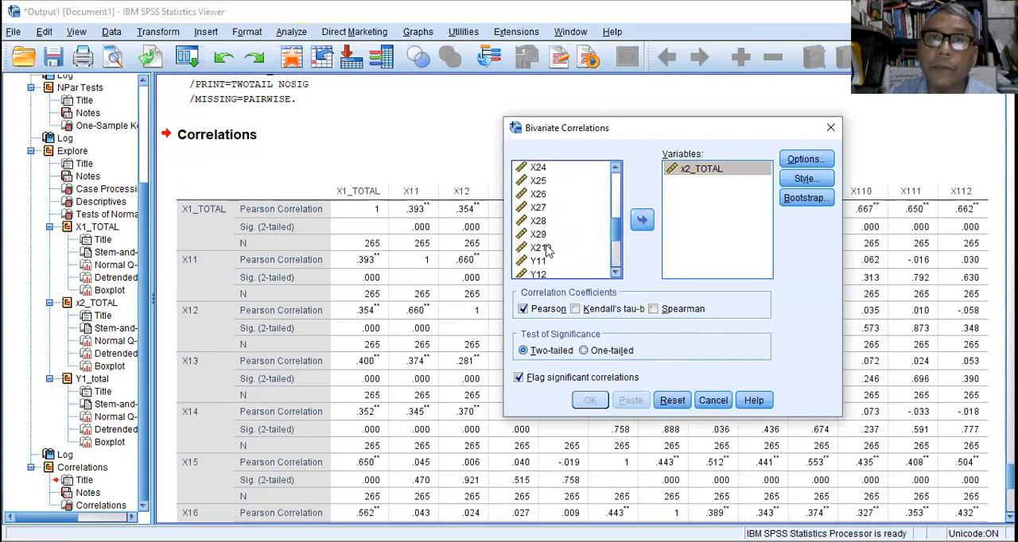
shift+click(547, 248)
click(642, 220)
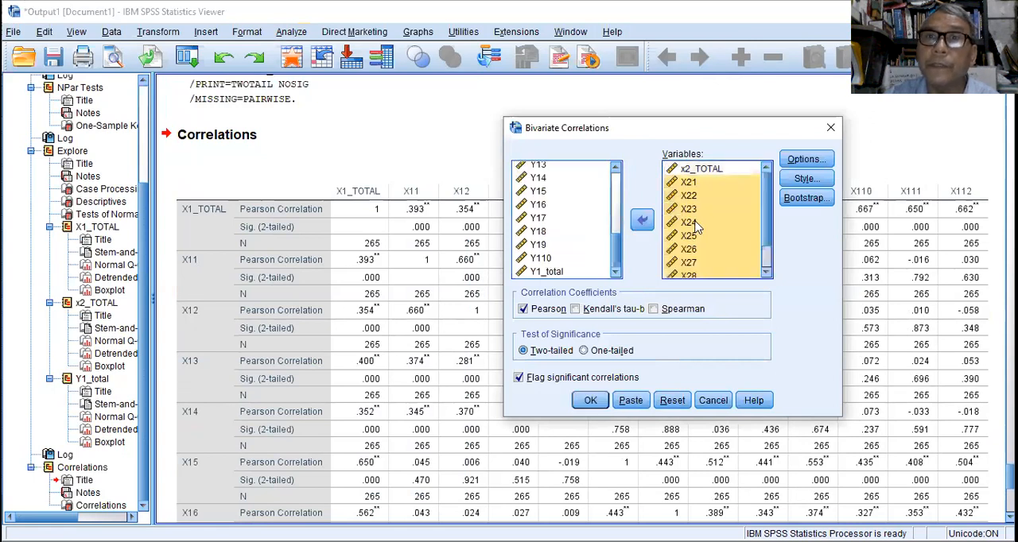
click(593, 402)
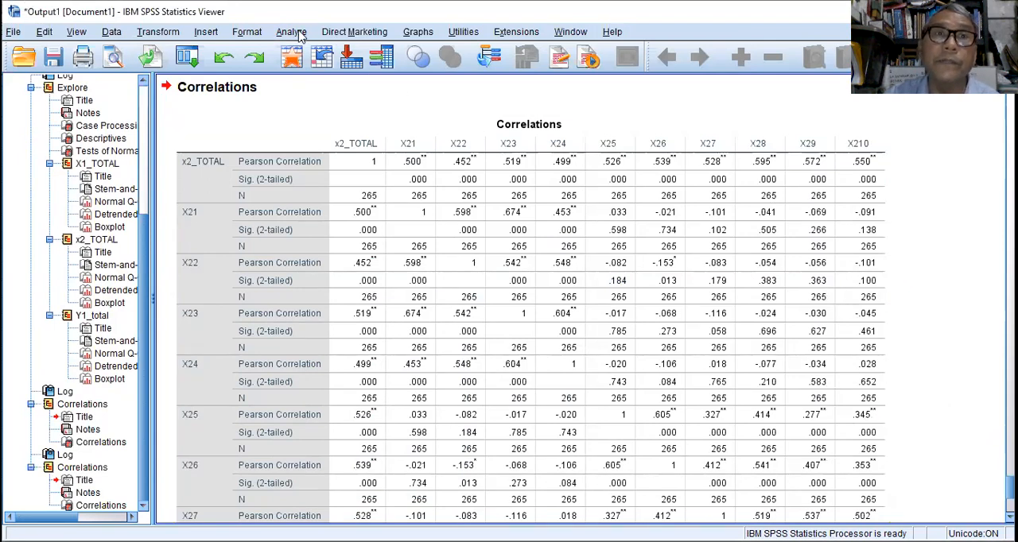
Reset the bivariate correlation settings for a new analysis and add Y1_total as the first variable.
click(292, 34)
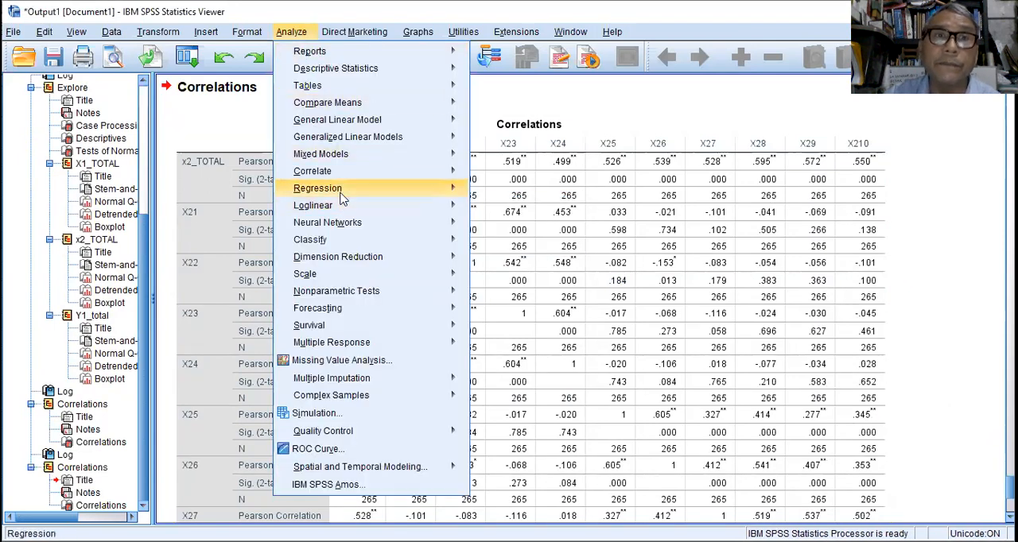
mouse_move(366, 174)
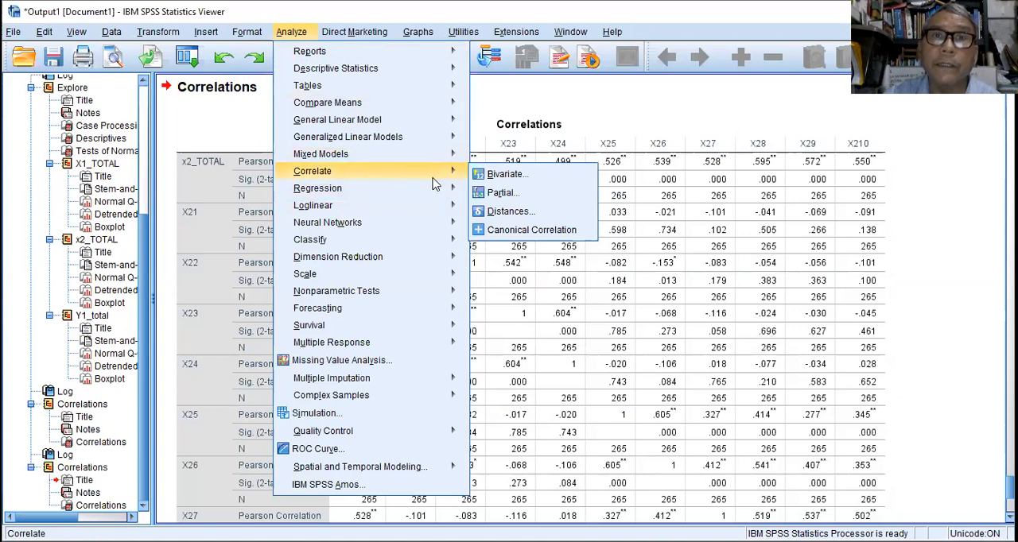
click(510, 182)
click(675, 404)
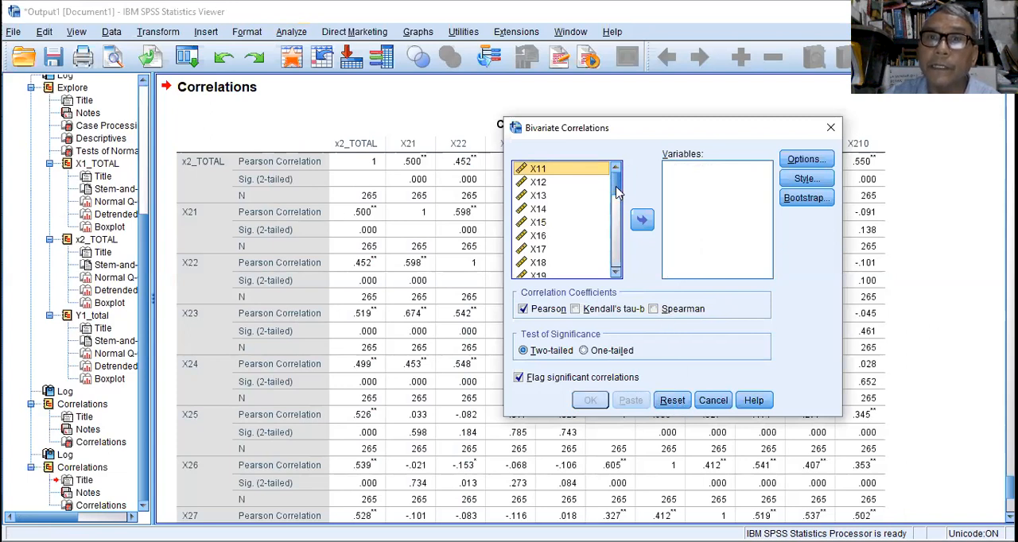
drag(619, 194, 618, 274)
click(549, 271)
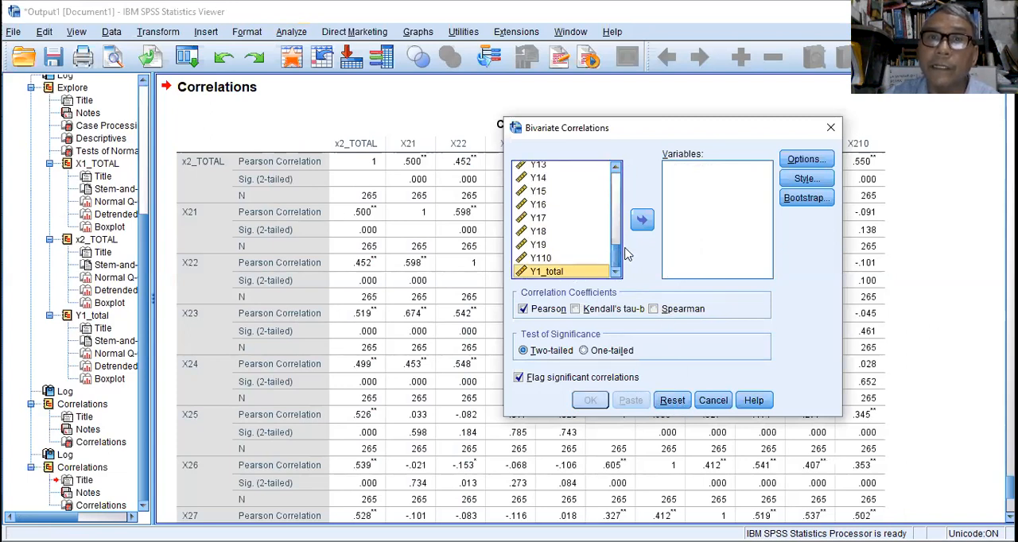
click(642, 219)
Add items Y11 through Y110 alongside Y1_total and run the two-tailed Pearson correlation.
click(617, 169)
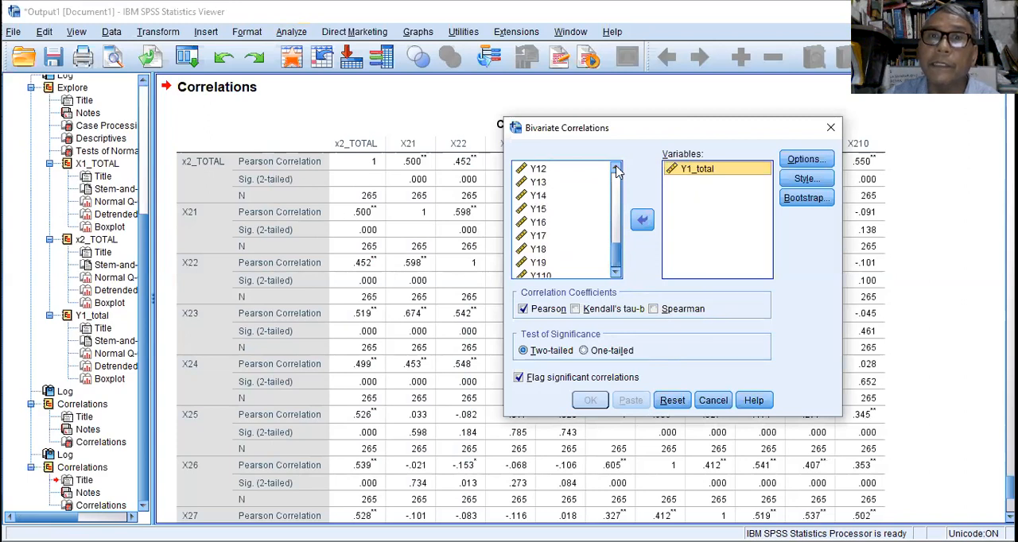
click(616, 168)
click(535, 169)
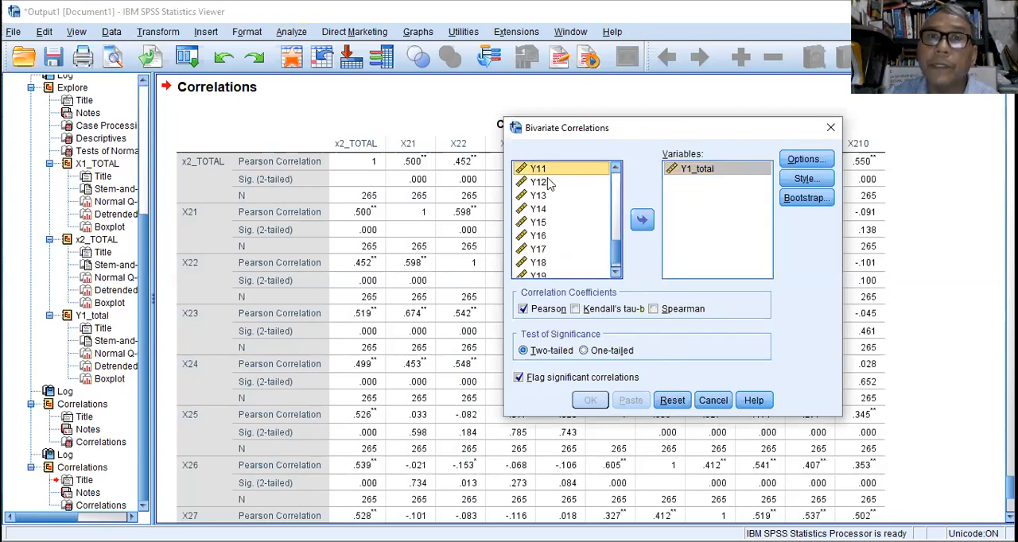
click(615, 271)
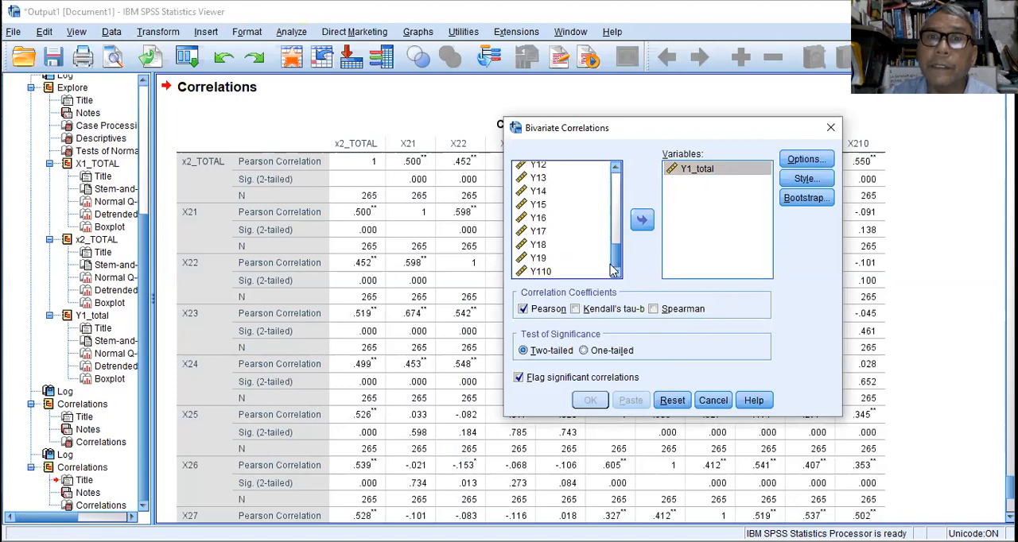
shift+click(544, 273)
click(642, 219)
click(590, 400)
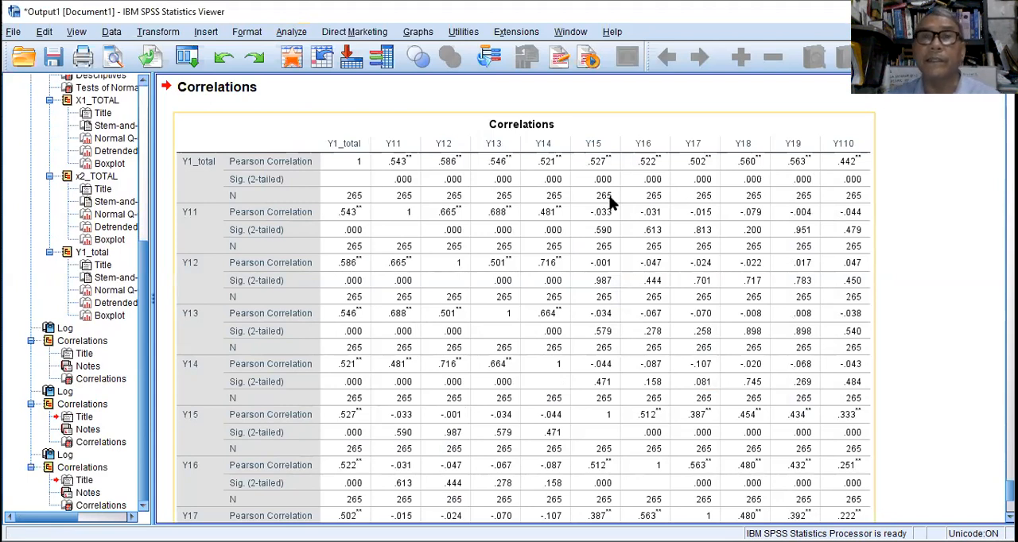
Run a Reliability Analysis on items X11 through X112 using the Alpha model.
click(292, 32)
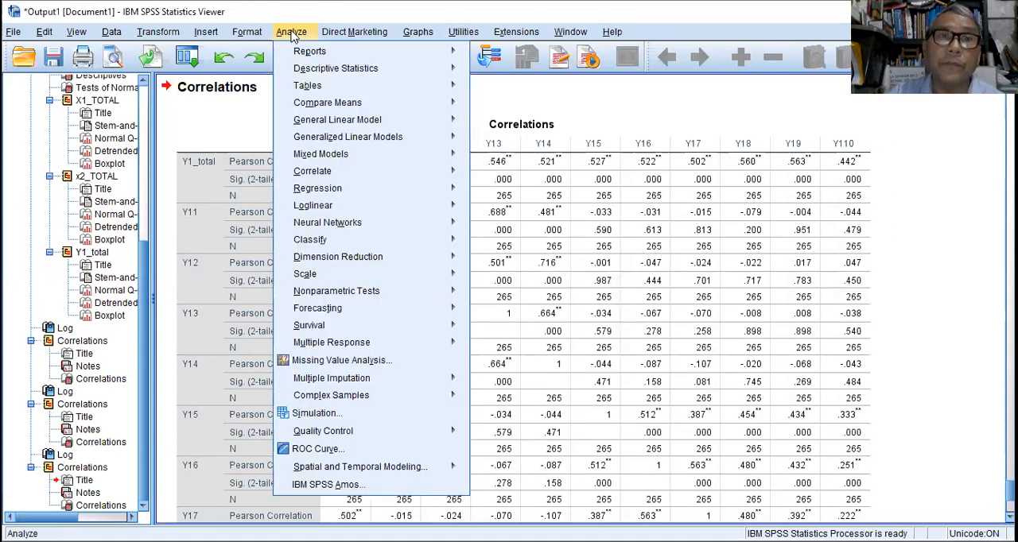
mouse_move(359, 279)
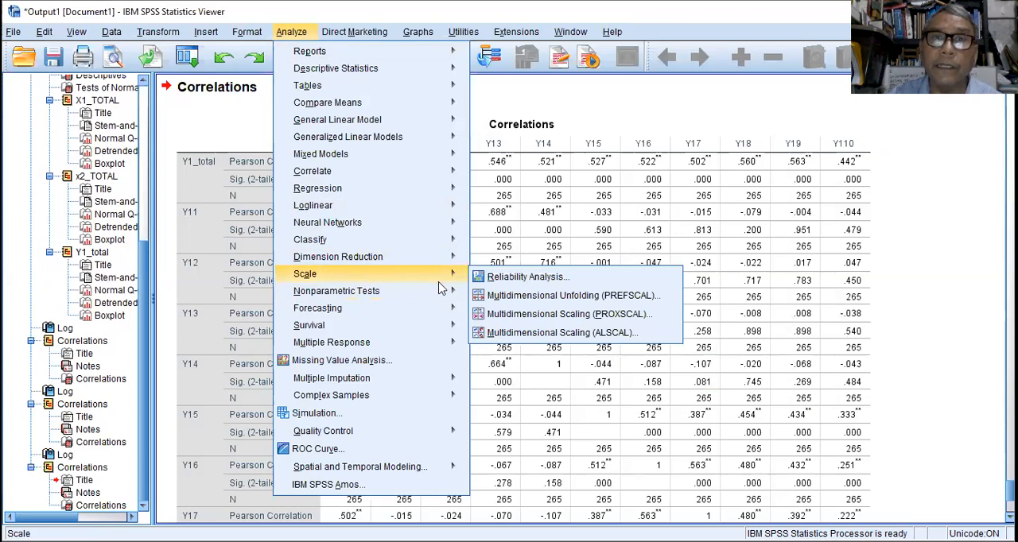
click(517, 280)
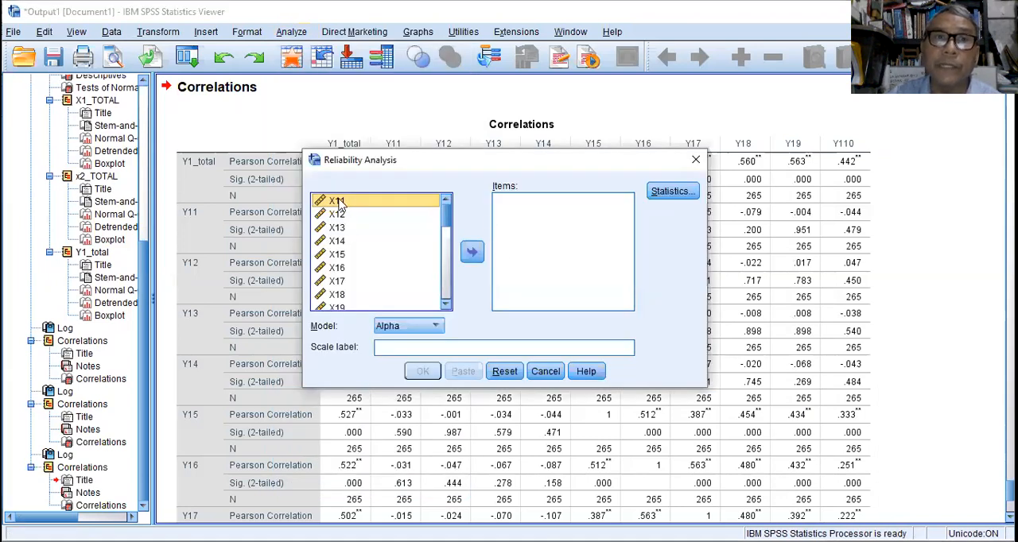
drag(448, 219, 446, 211)
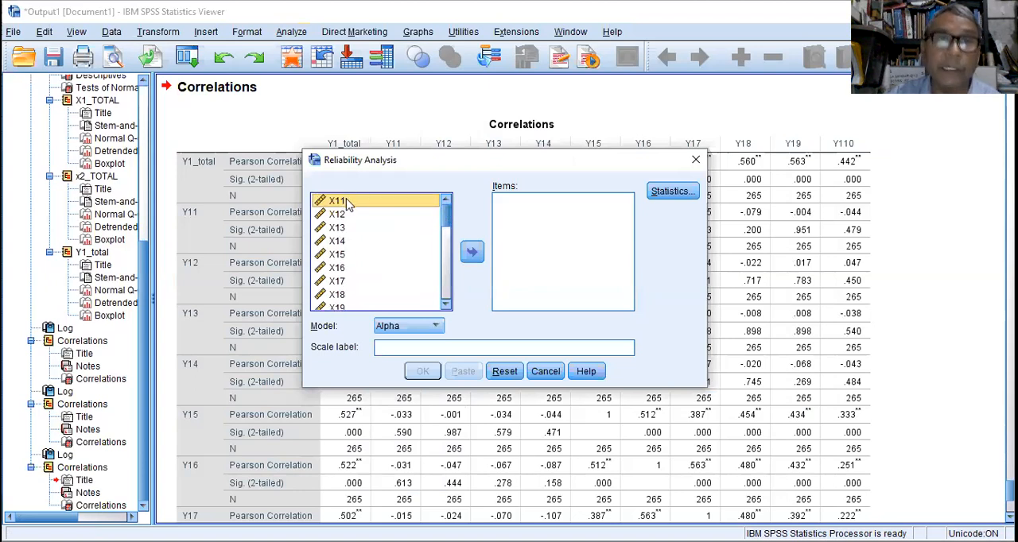
scroll(347, 255, down, 3)
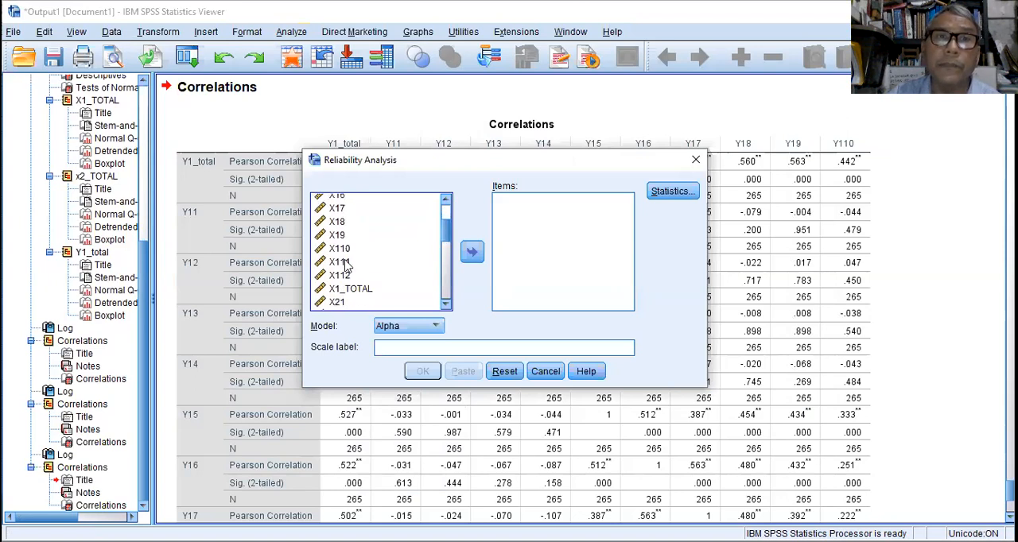
shift+click(335, 277)
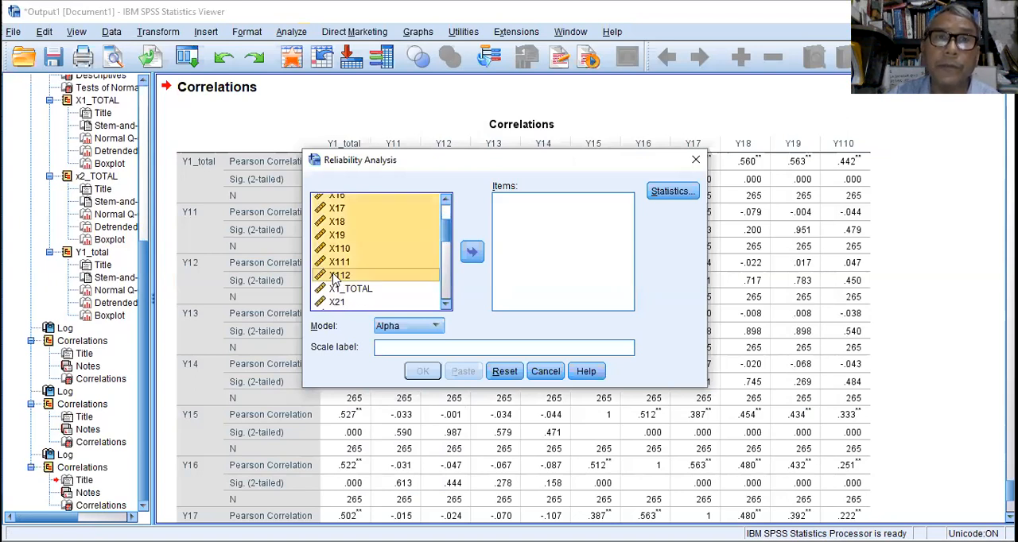
click(472, 253)
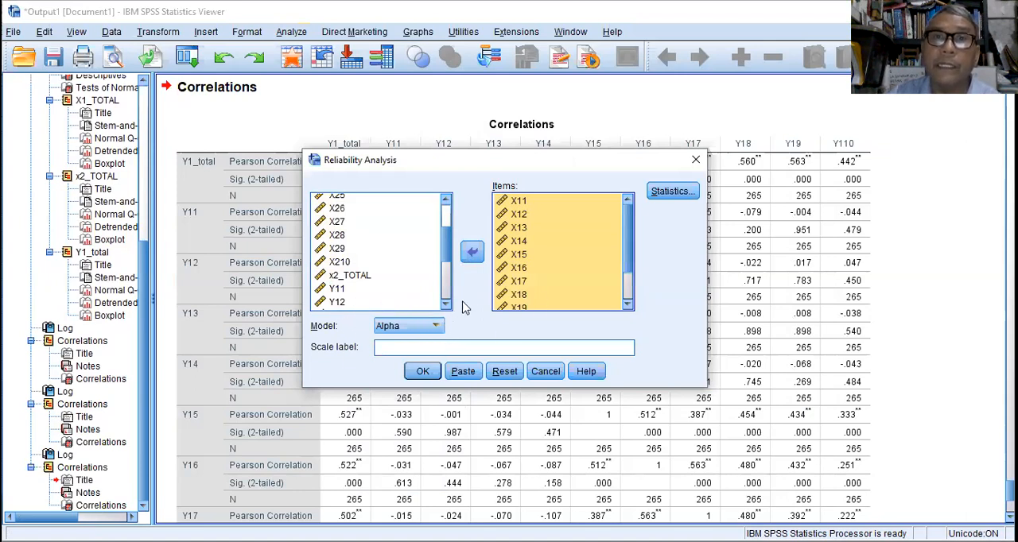
click(422, 373)
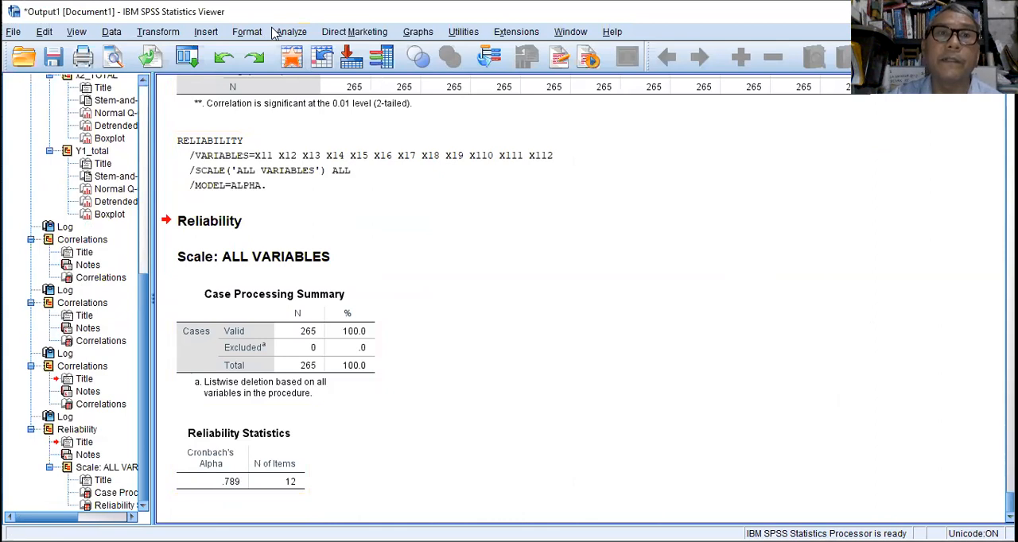
Start another Reliability Analysis and reset it to clear the previous X1 items.
click(294, 34)
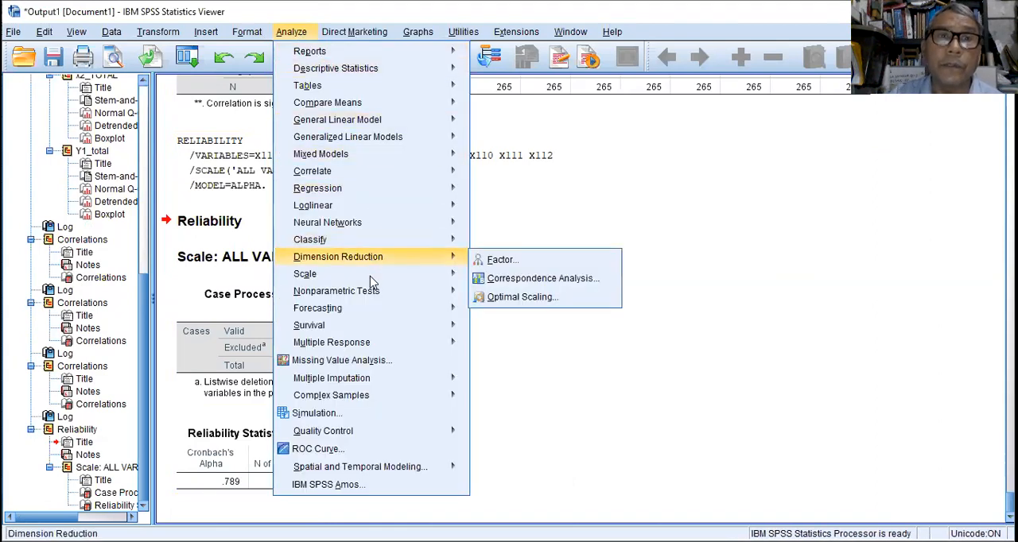
mouse_move(369, 273)
click(507, 276)
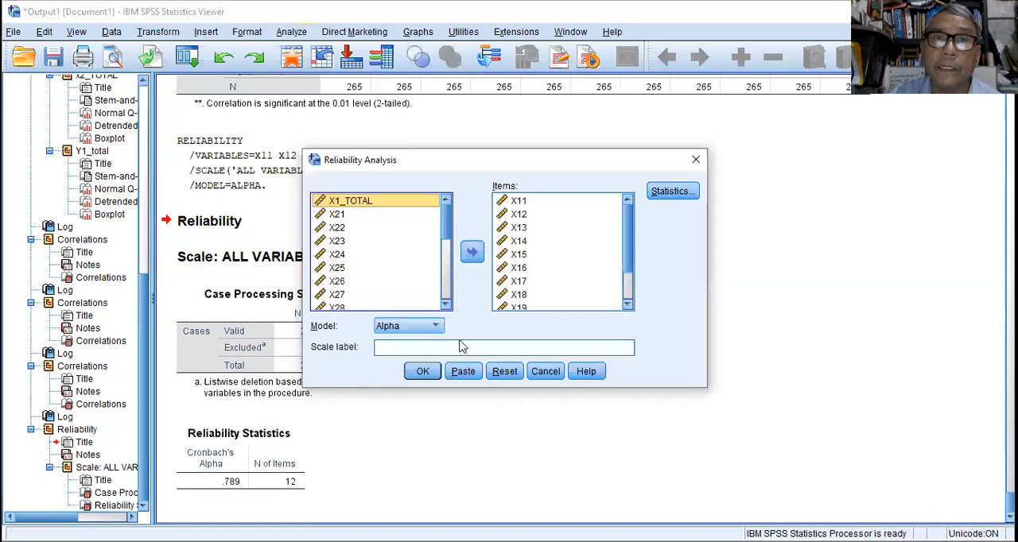
click(504, 372)
Add items X21 through X210 and run the reliability analysis with the Alpha model.
drag(445, 217, 445, 253)
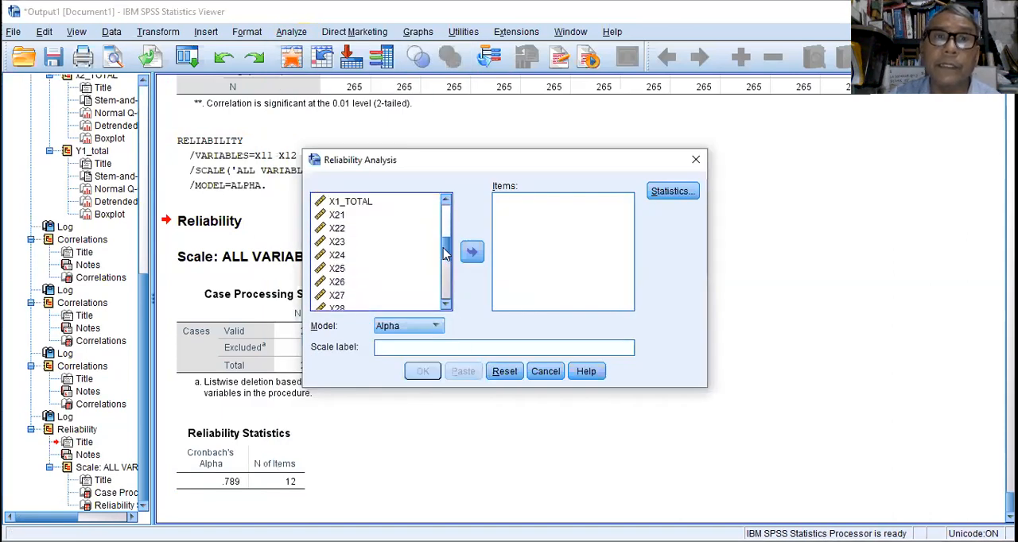
click(340, 213)
drag(444, 246, 440, 256)
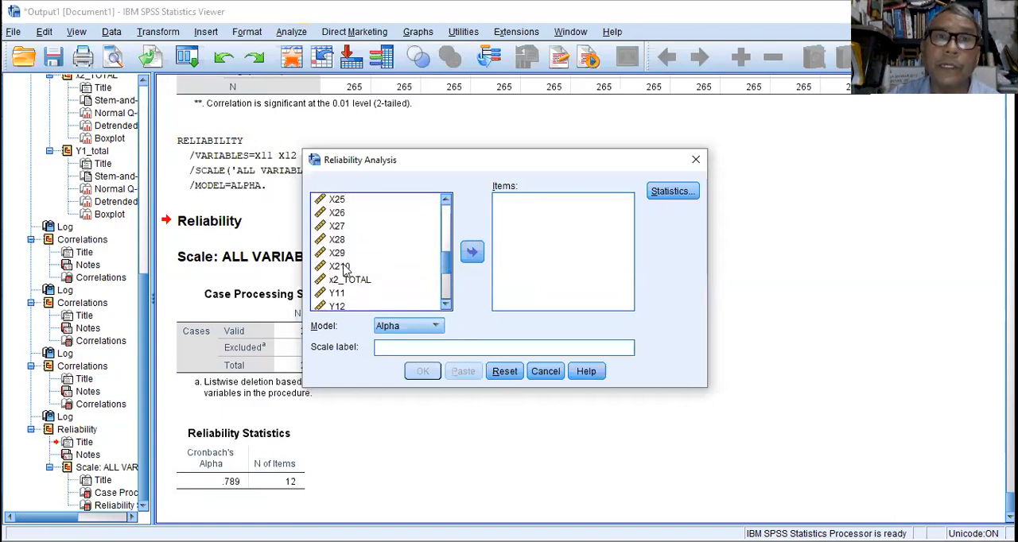
shift+click(344, 271)
click(471, 252)
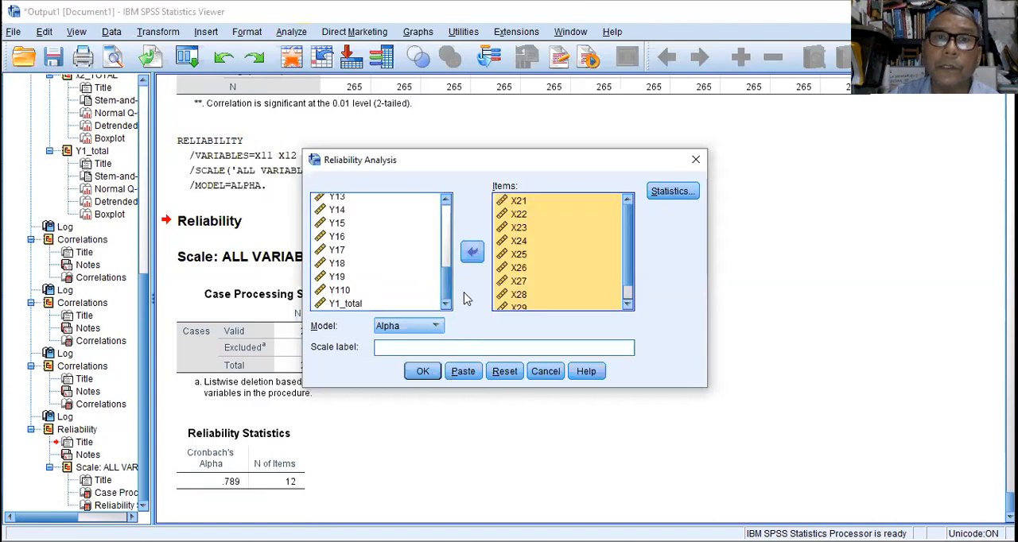
click(420, 373)
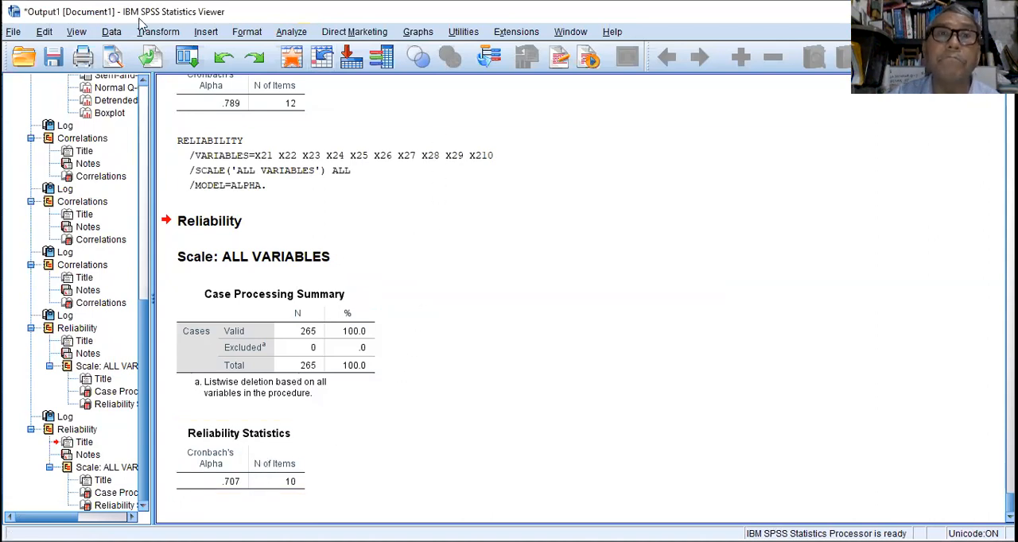
Start a further Reliability Analysis for the Y1 items.
click(291, 32)
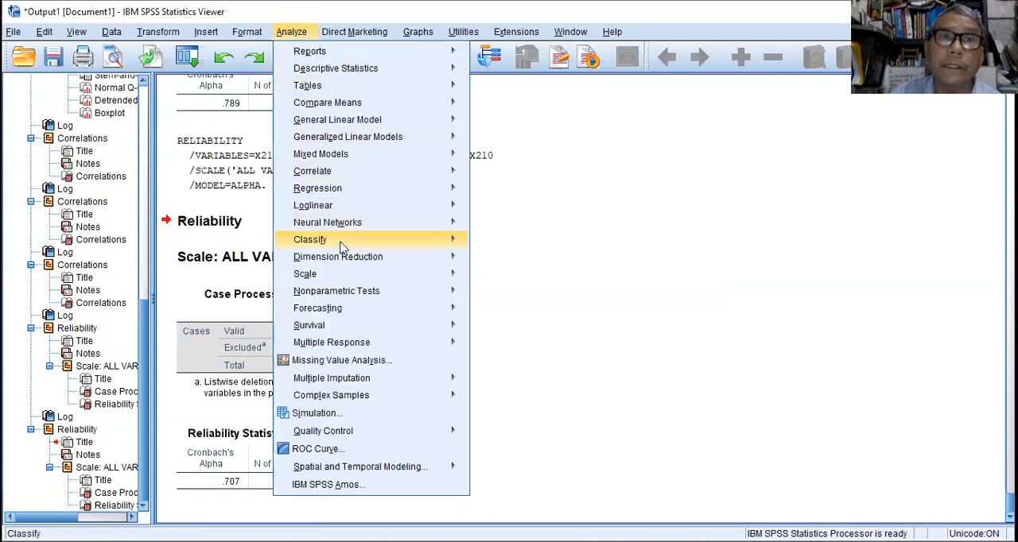
mouse_move(346, 276)
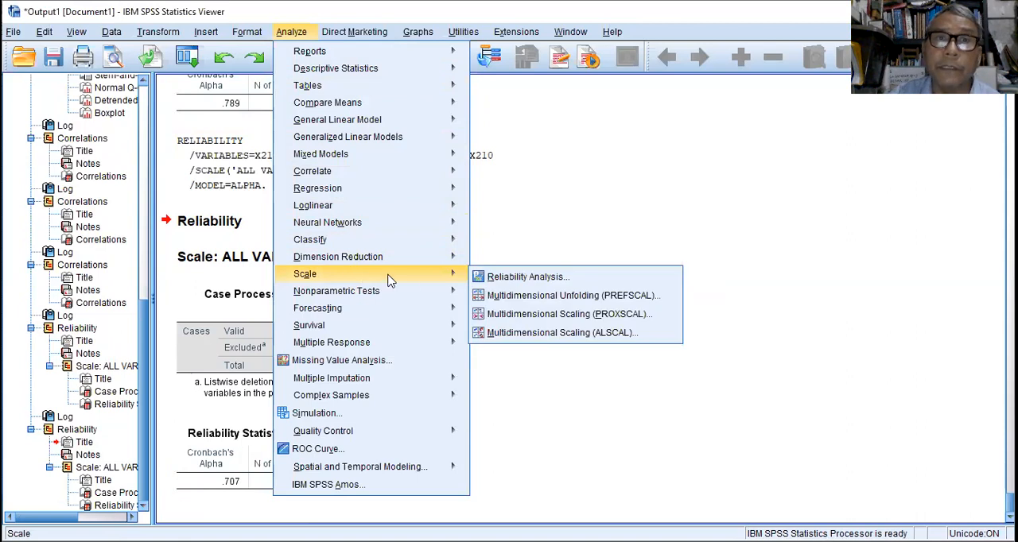
click(517, 280)
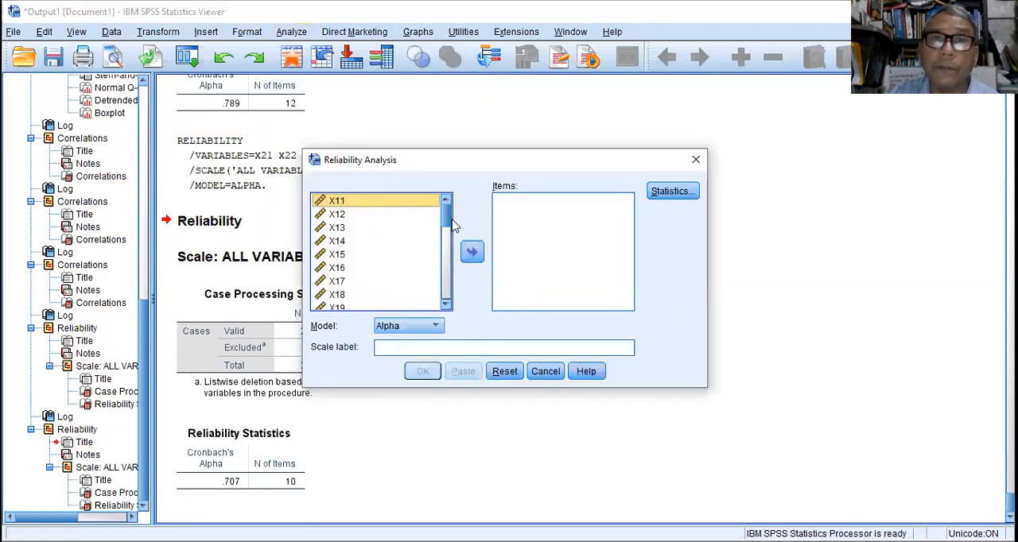
drag(445, 217, 443, 289)
click(335, 208)
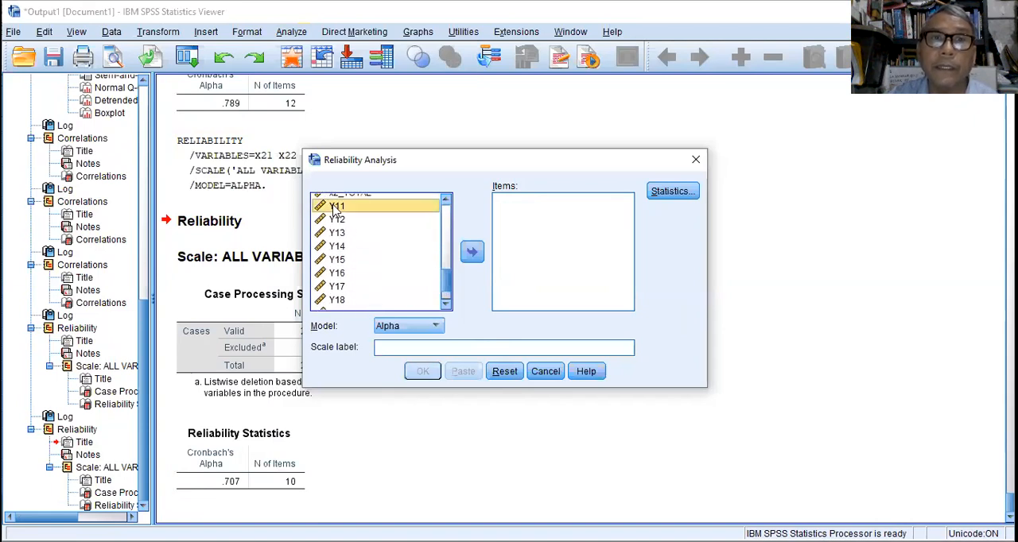
drag(445, 282, 445, 299)
click(342, 291)
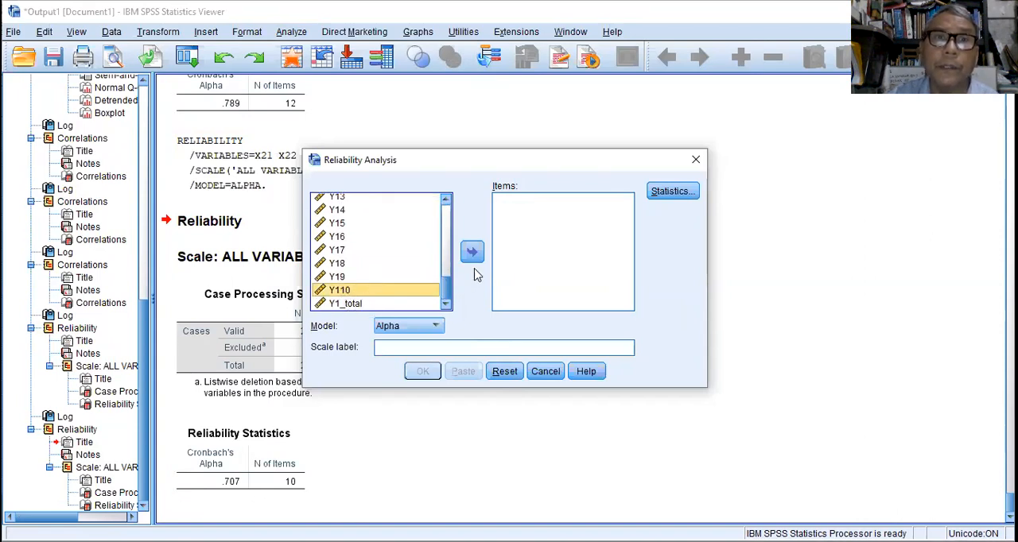
click(472, 253)
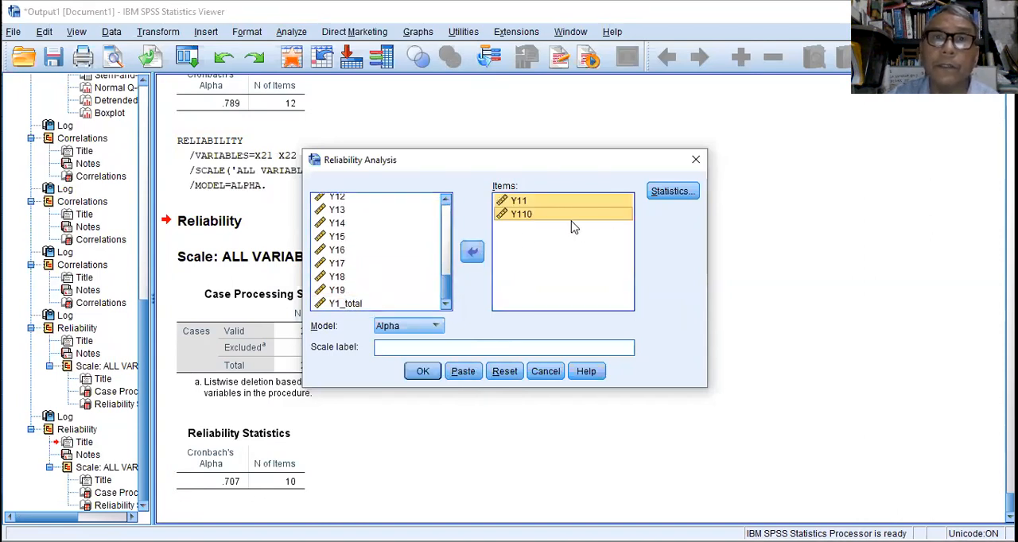
click(474, 253)
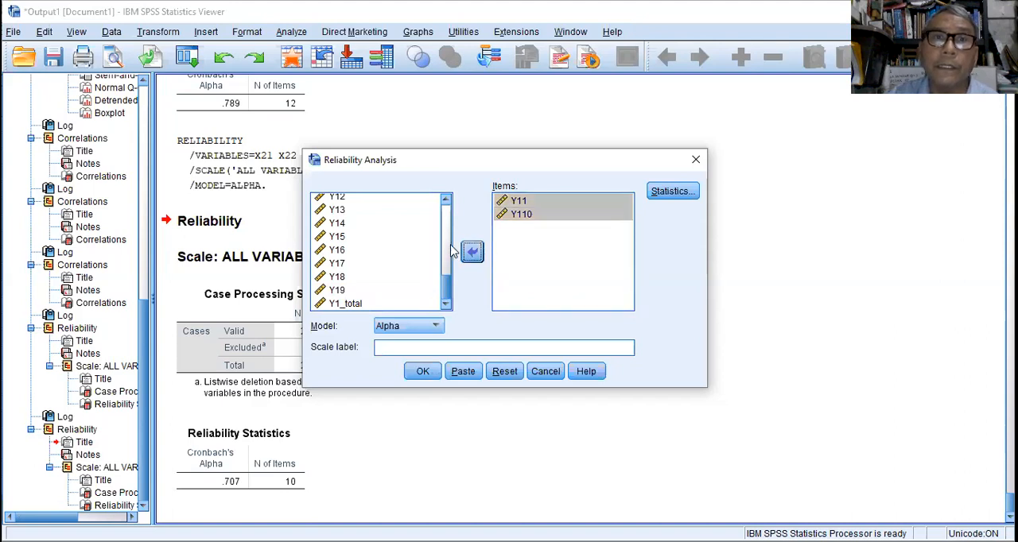
mouse_move(448, 285)
mouse_down()
mouse_move(448, 269)
mouse_move(447, 282)
mouse_up()
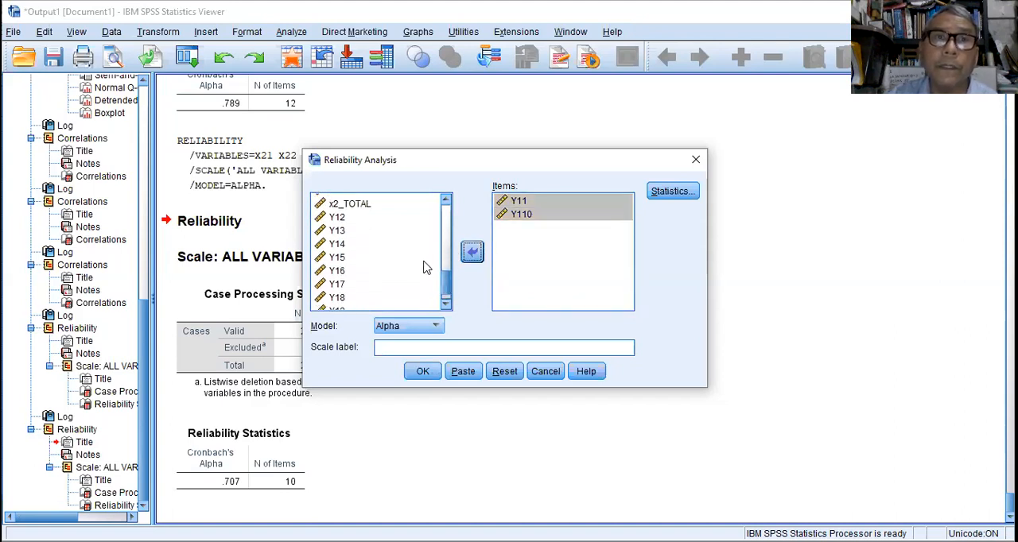
click(477, 253)
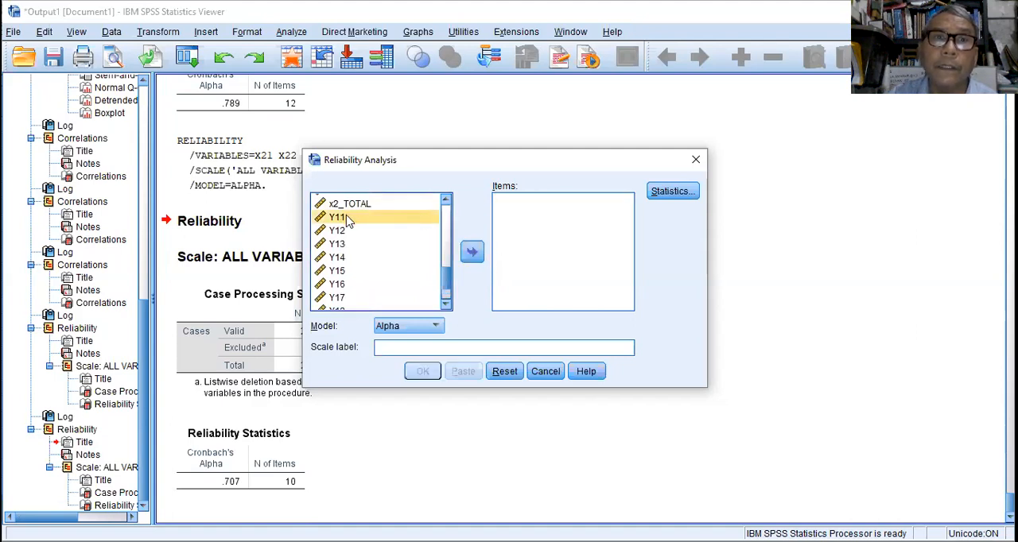
mouse_move(450, 275)
mouse_down()
mouse_move(450, 293)
mouse_move(452, 267)
mouse_up()
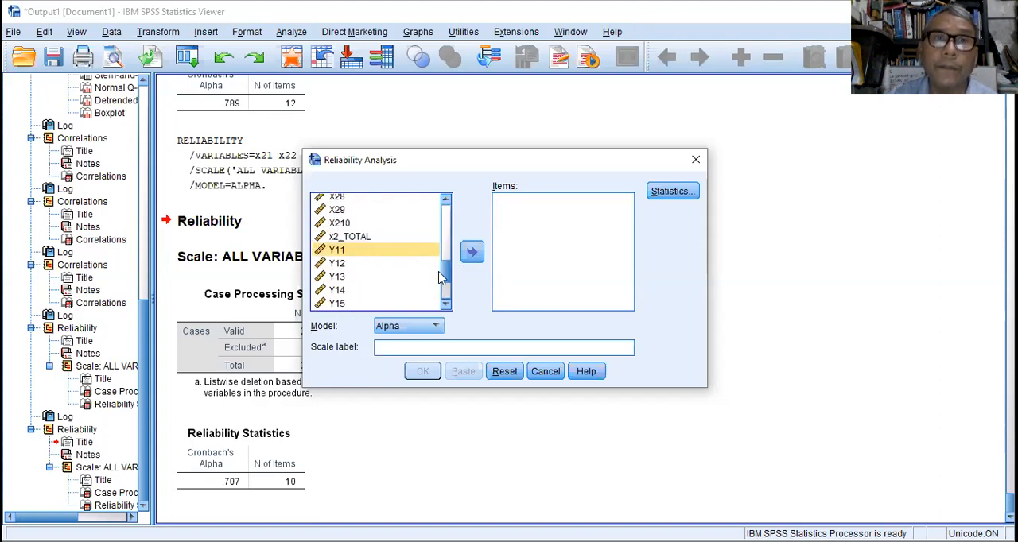
drag(447, 273, 448, 293)
click(412, 291)
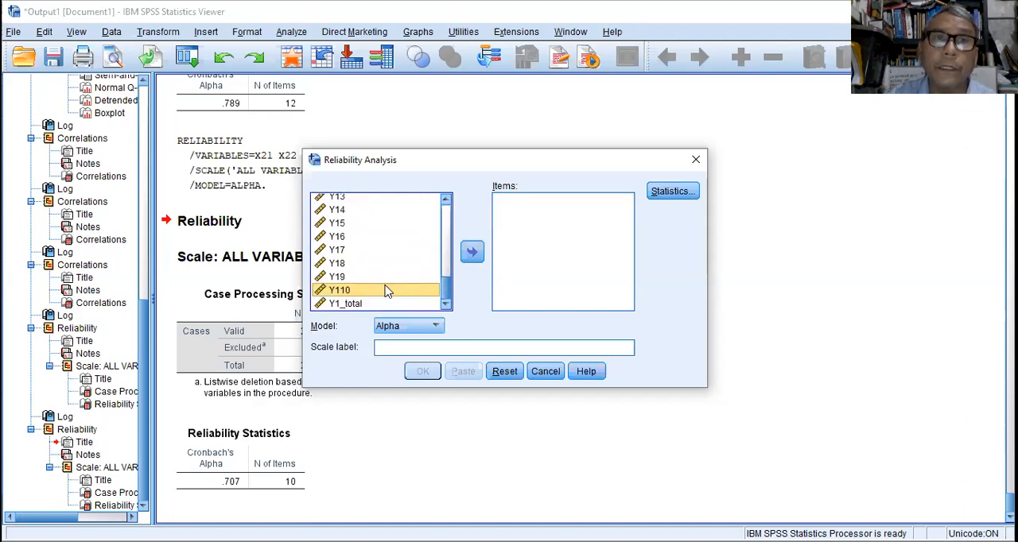
click(429, 274)
Add the full range of items Y11 through Y110 and run the reliability analysis with the Alpha model.
mouse_move(444, 286)
mouse_down()
mouse_move(455, 237)
mouse_move(445, 280)
mouse_move(408, 255)
mouse_move(449, 303)
mouse_up()
click(340, 243)
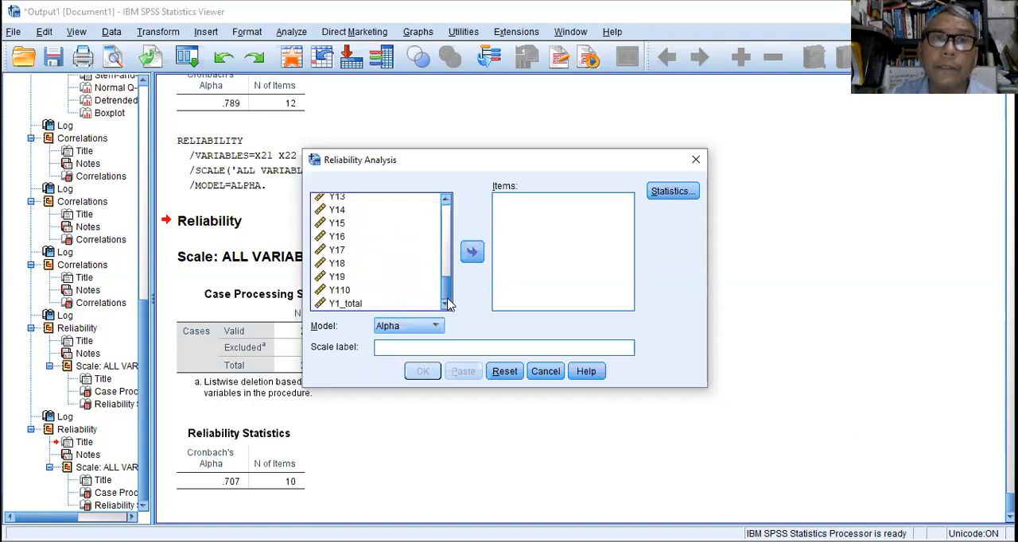
shift+click(345, 293)
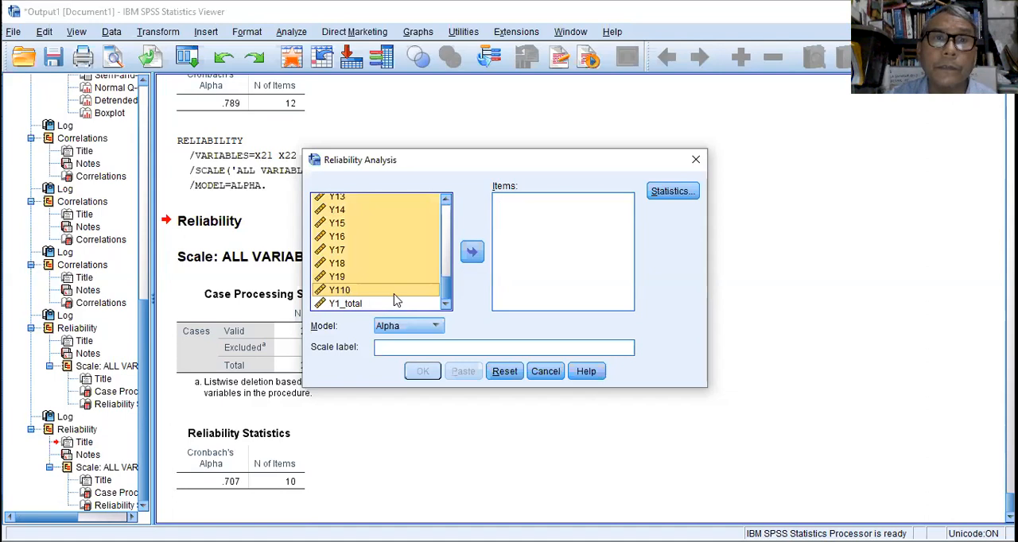
click(475, 253)
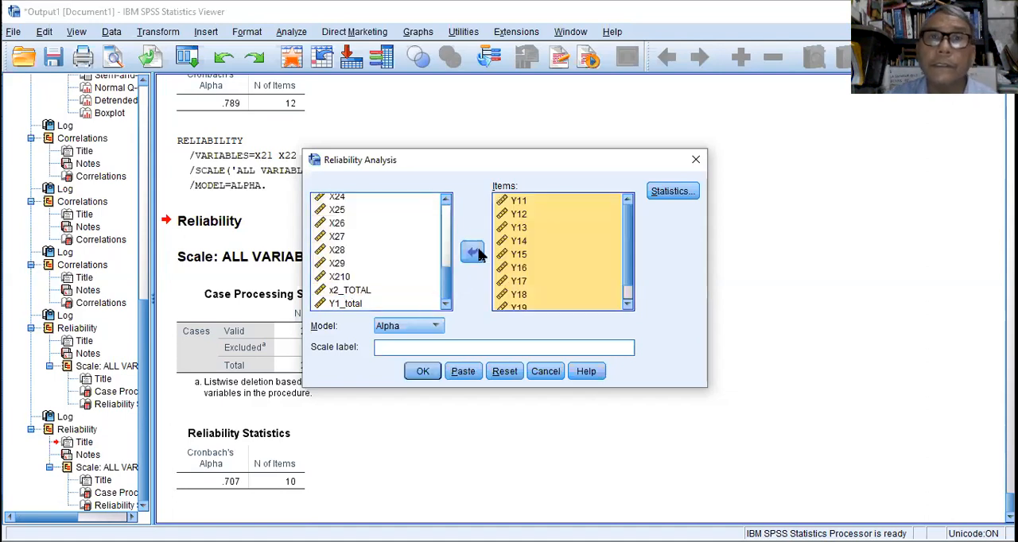
click(424, 371)
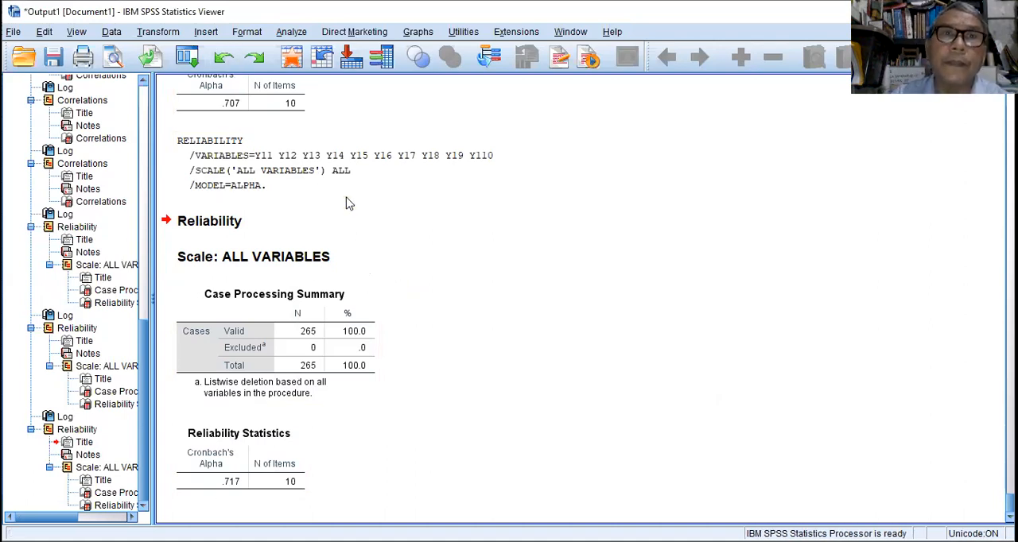
Start a Linear Regression and assign Y1_total as the dependent variable.
click(293, 31)
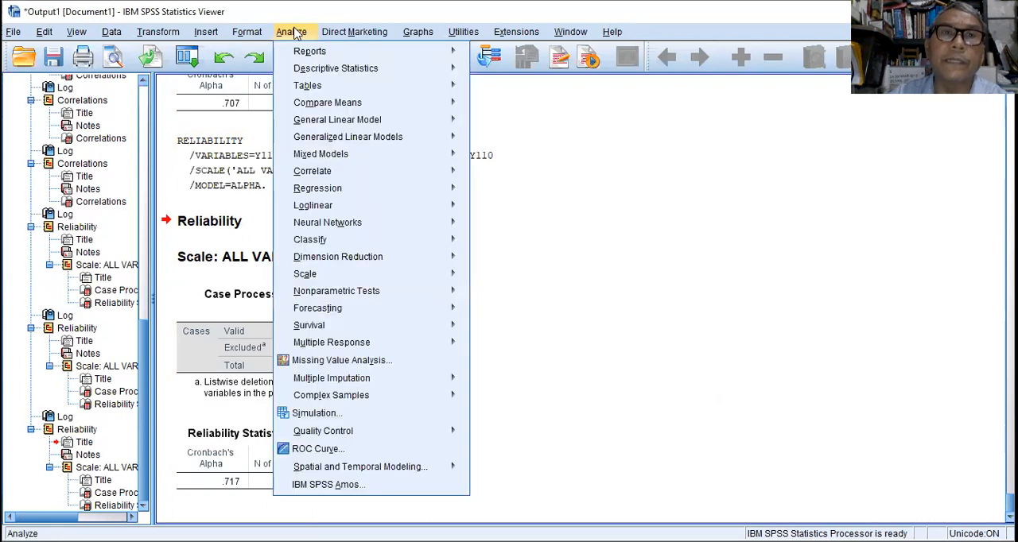
mouse_move(346, 188)
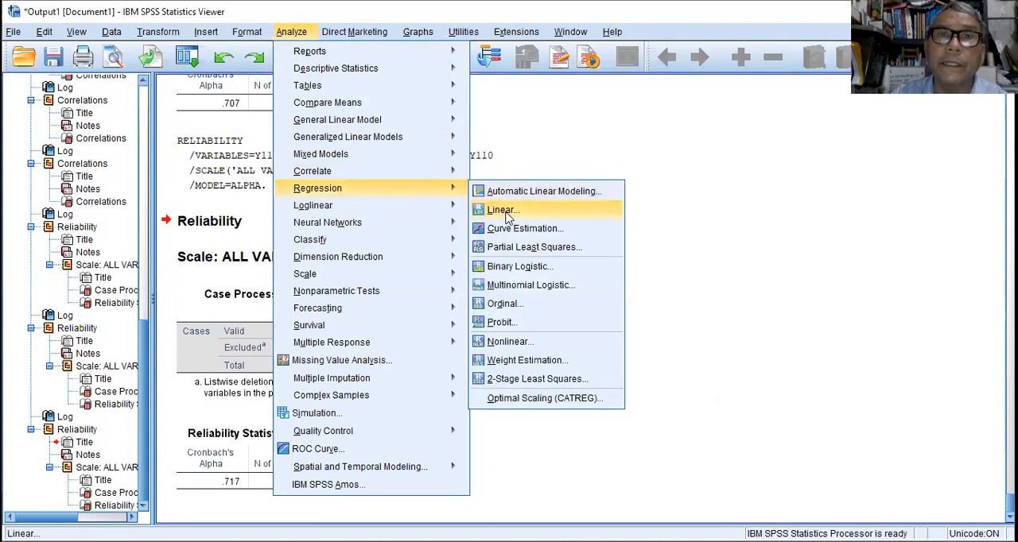
click(502, 211)
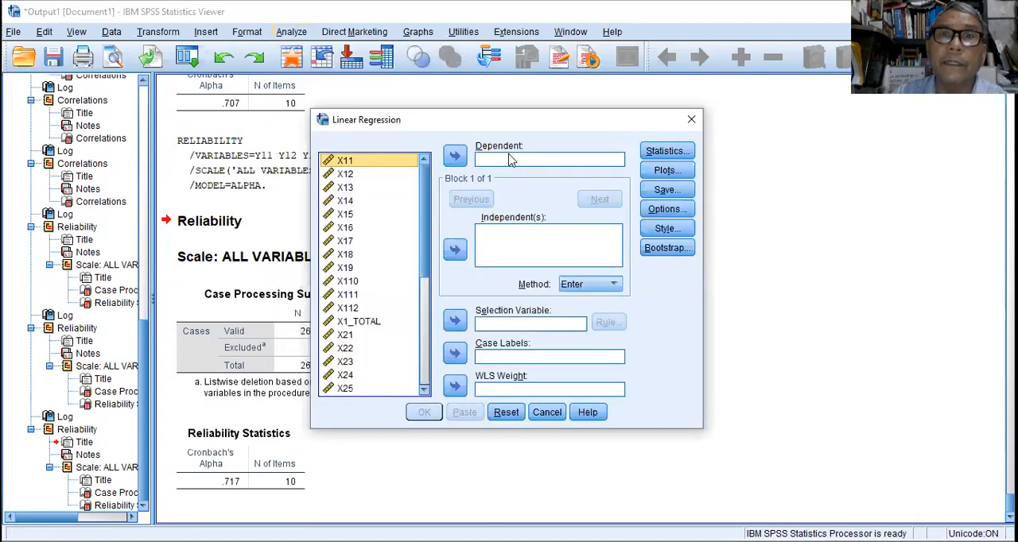
scroll(423, 279, down, 4)
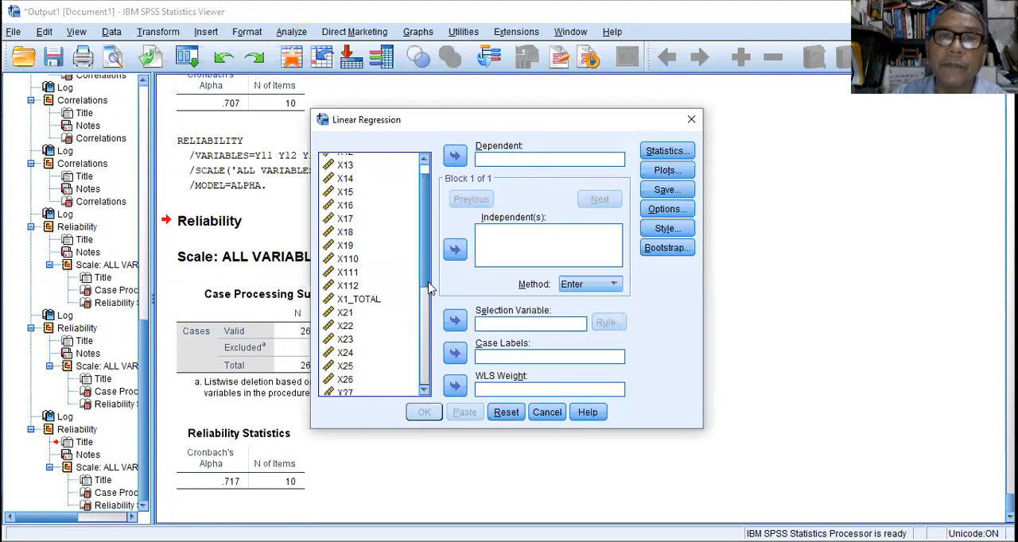
scroll(409, 384, down, 1)
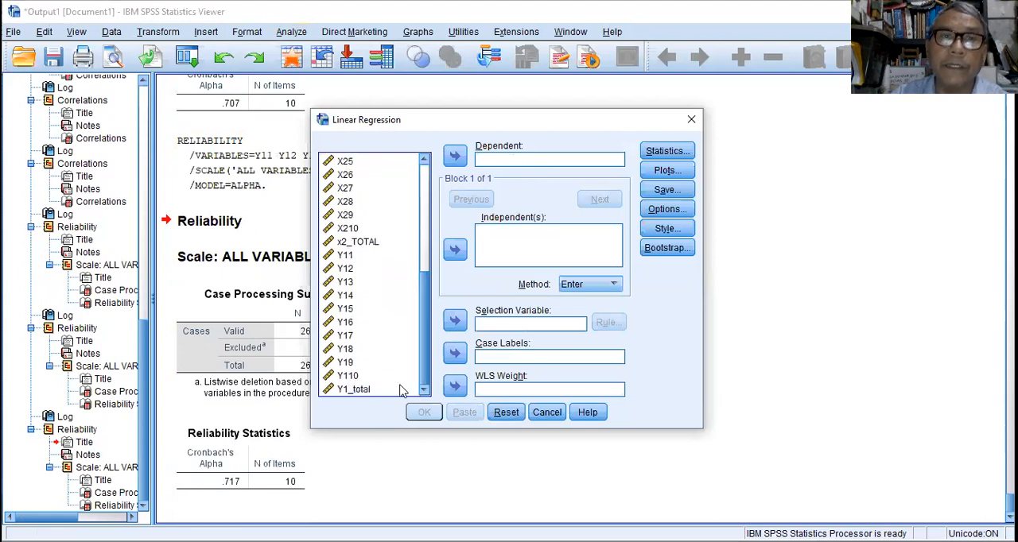
click(356, 390)
click(455, 157)
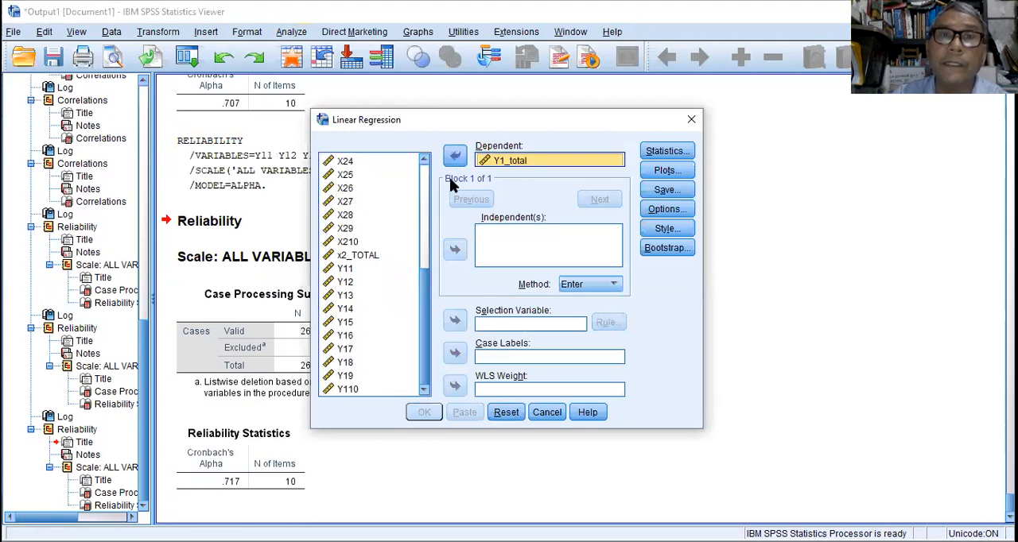
Assign X1_TOTAL and x2_TOTAL as the independent variables of the regression.
drag(427, 304, 431, 256)
click(359, 207)
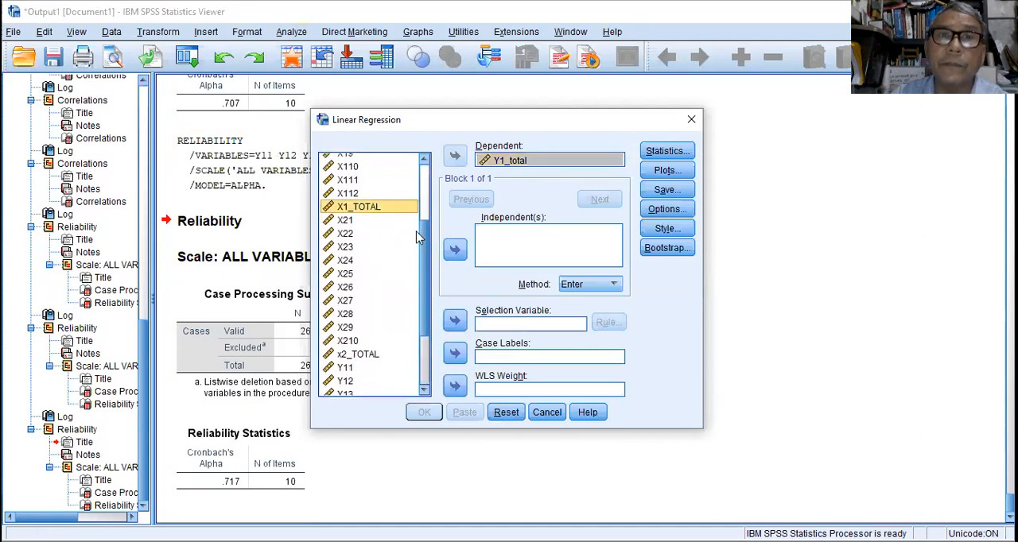
click(455, 249)
click(374, 356)
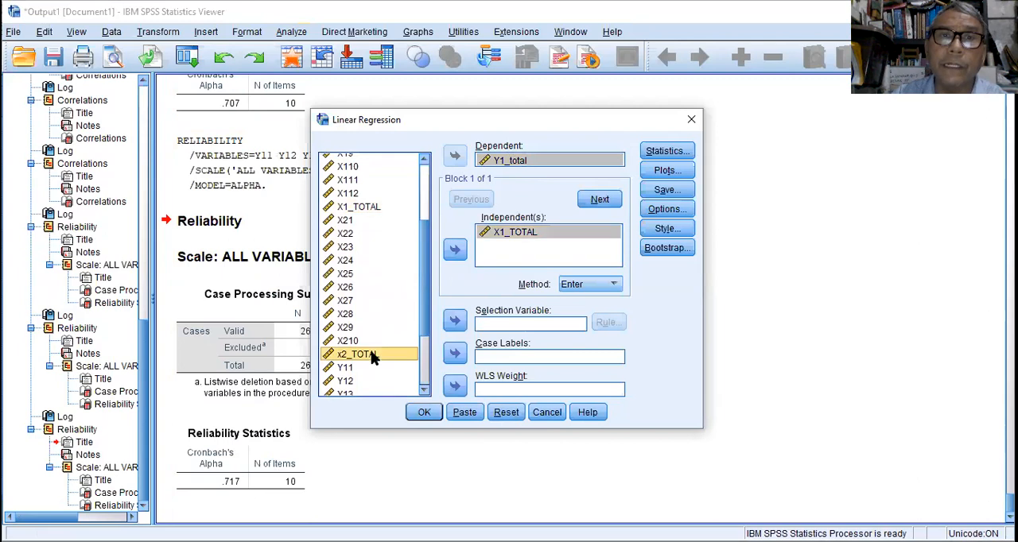
click(455, 250)
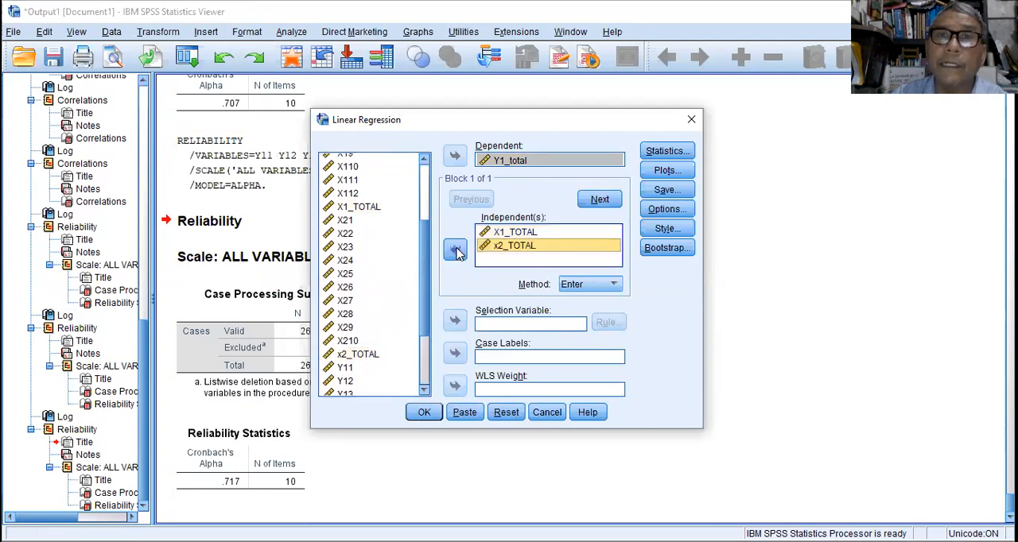
Include R squared change, Descriptives, Part and partial correlations, Collinearity diagnostics and Durbin-Watson in the regression statistics.
click(668, 153)
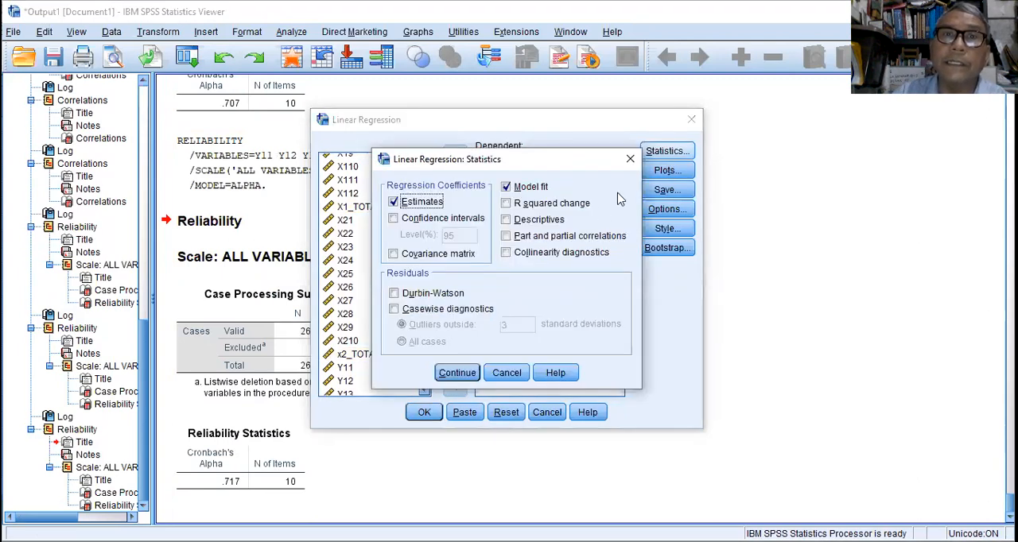
click(557, 203)
click(557, 220)
click(560, 237)
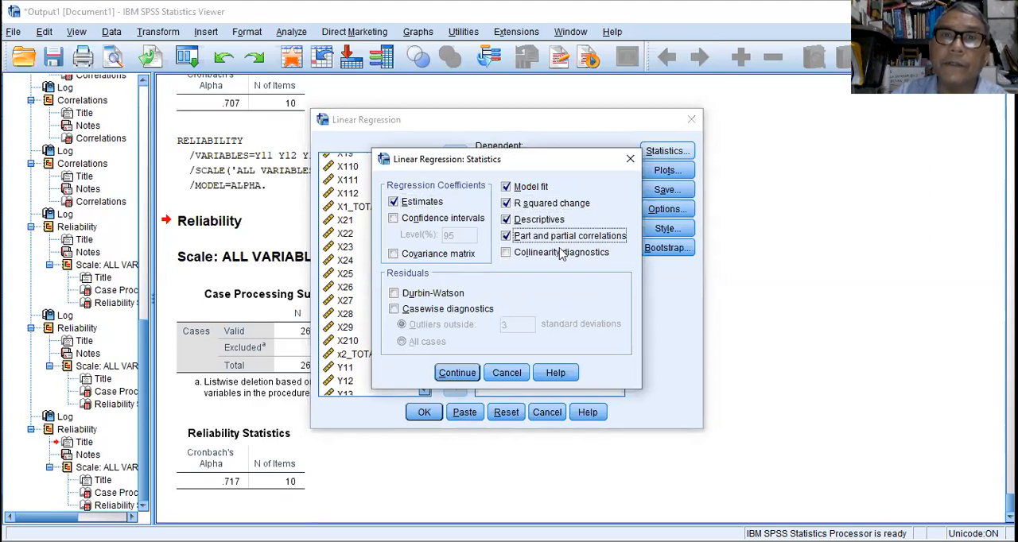
click(560, 253)
click(422, 293)
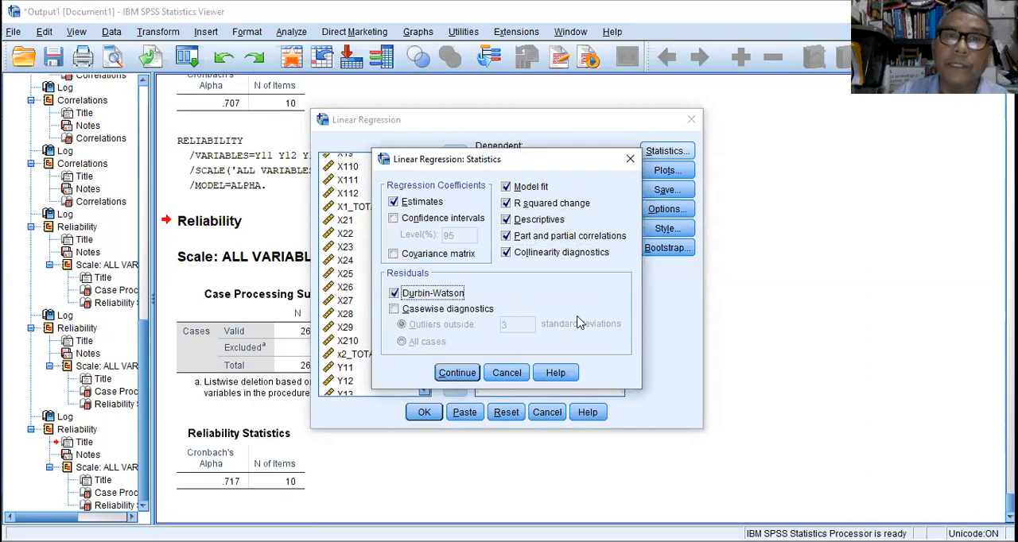
click(459, 374)
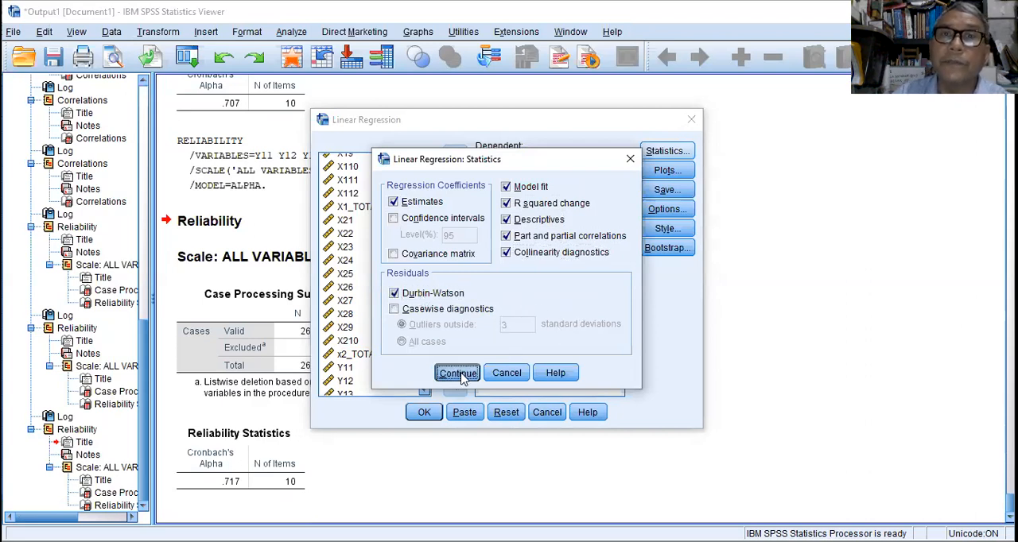
Define the regression's residual scatterplot with *ZPRED on the X axis and *SRESID on the Y axis.
click(665, 174)
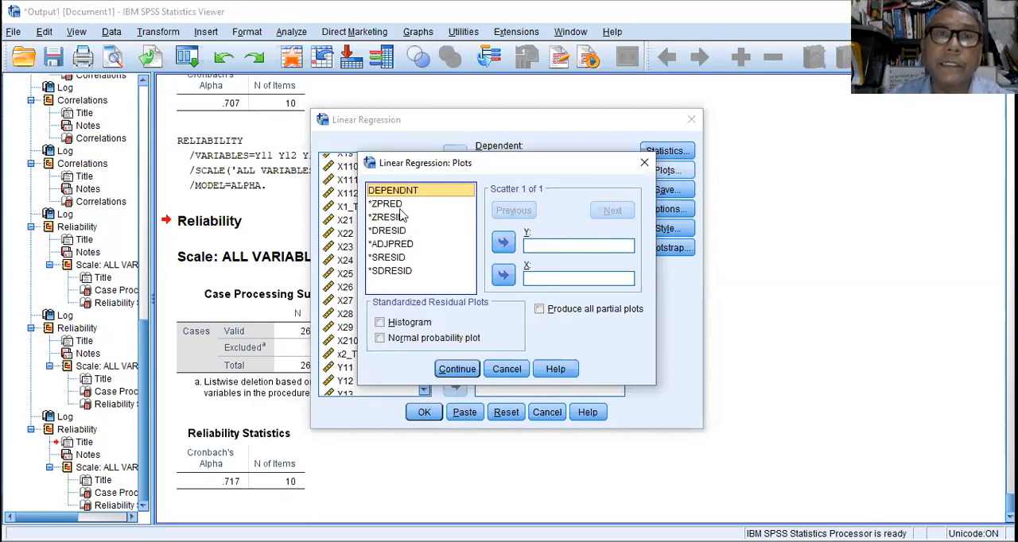
click(390, 203)
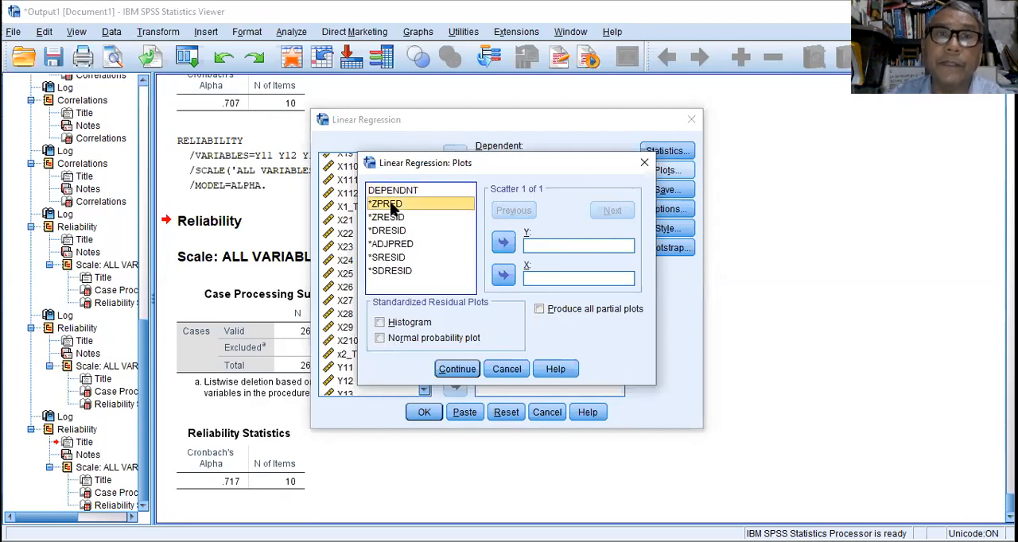
click(503, 276)
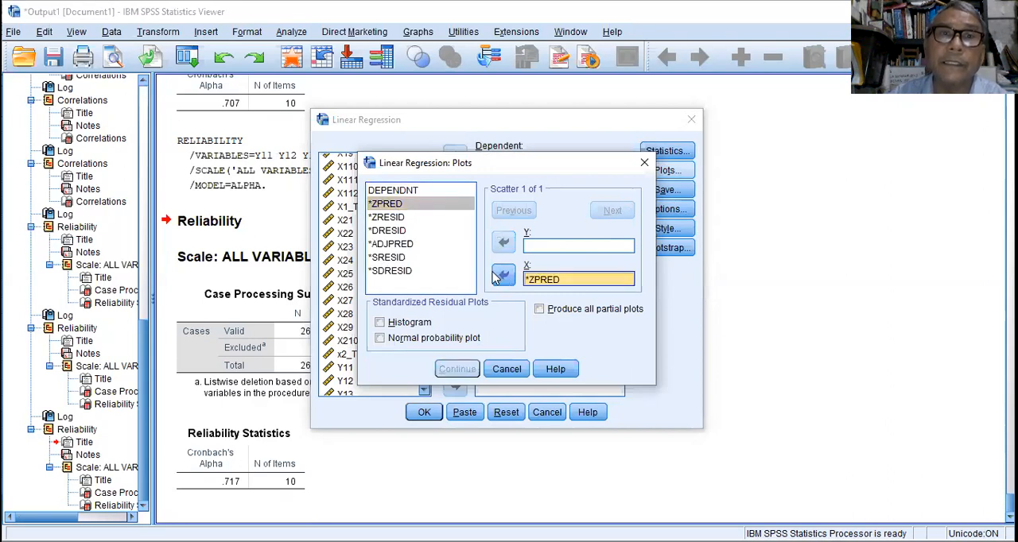
click(387, 258)
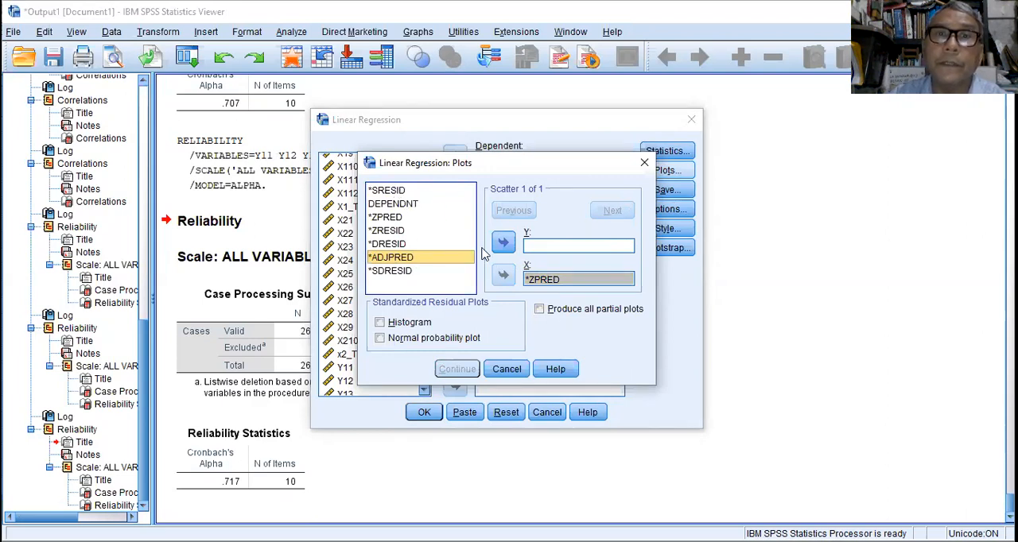
click(402, 191)
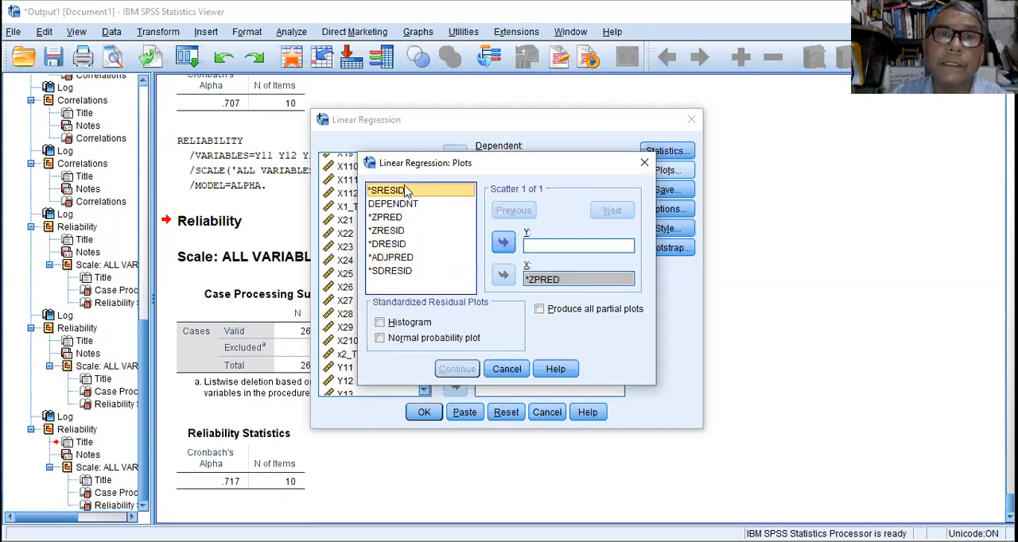
click(502, 245)
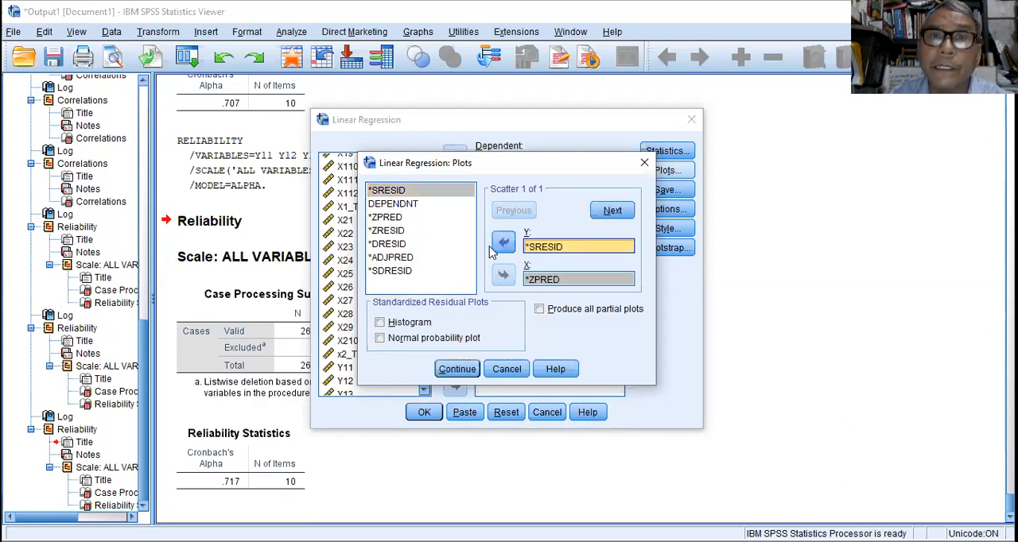
Include the Histogram and Normal probability plot of the standardized residuals and run the linear regression.
click(408, 323)
click(419, 338)
click(455, 368)
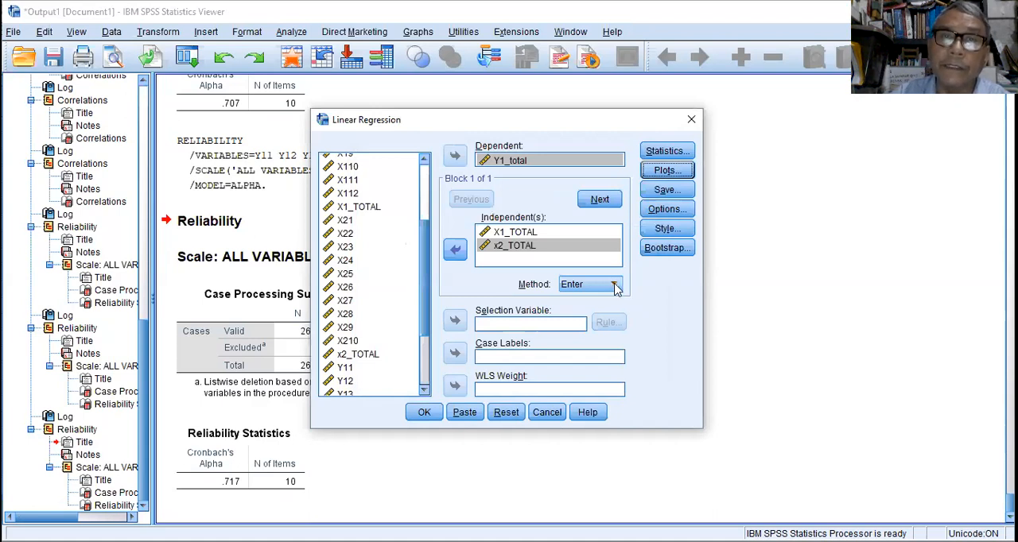
click(425, 412)
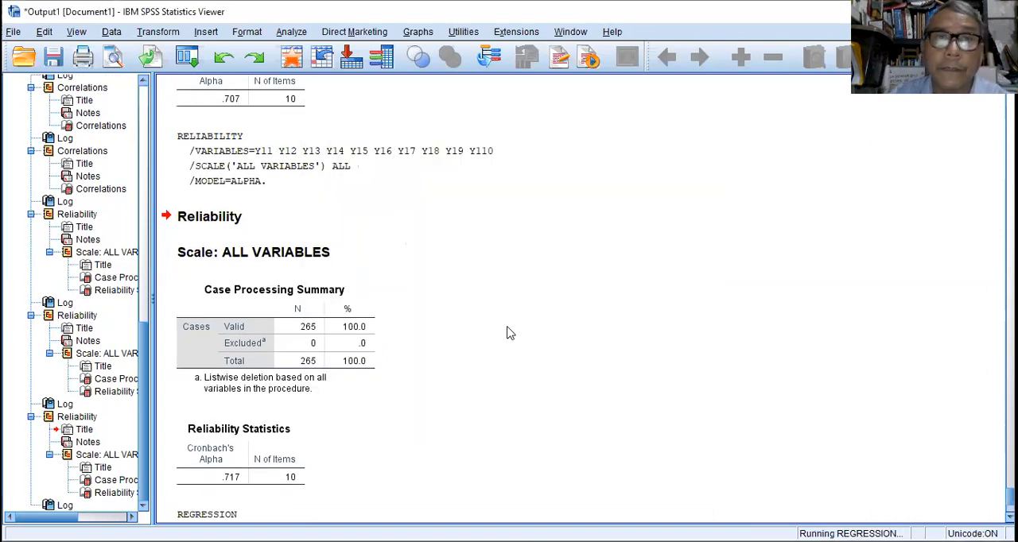
Examine the regression output tables from Descriptive Statistics and Correlations through Model Summary, ANOVA, Coefficients and Collinearity Diagnostics.
scroll(566, 310, up, 9)
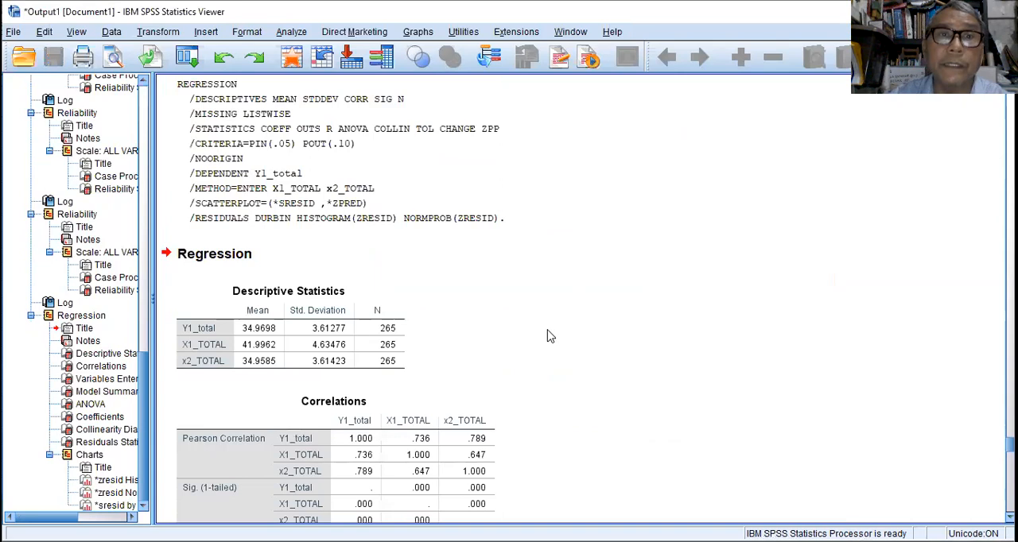
scroll(547, 335, down, 1)
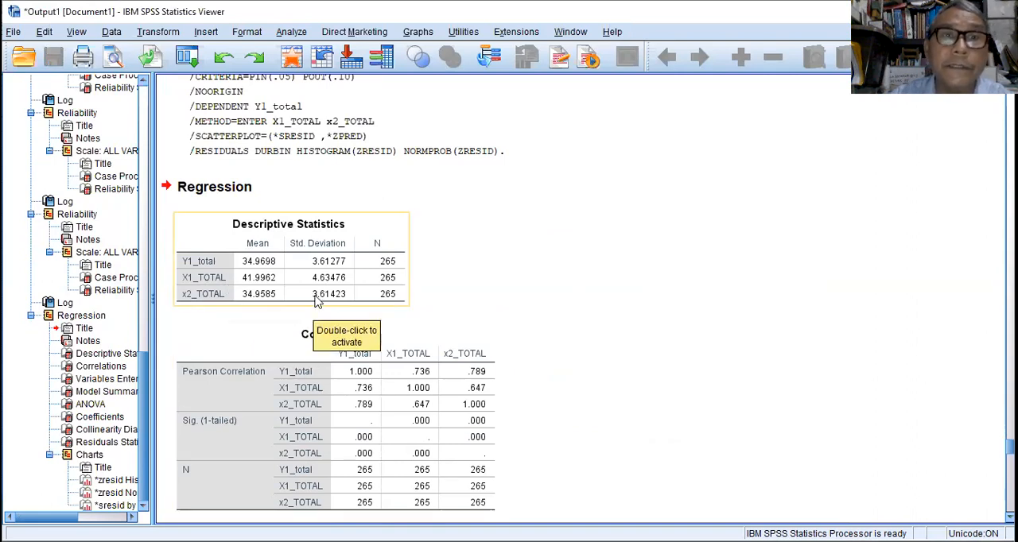
scroll(549, 350, down, 3)
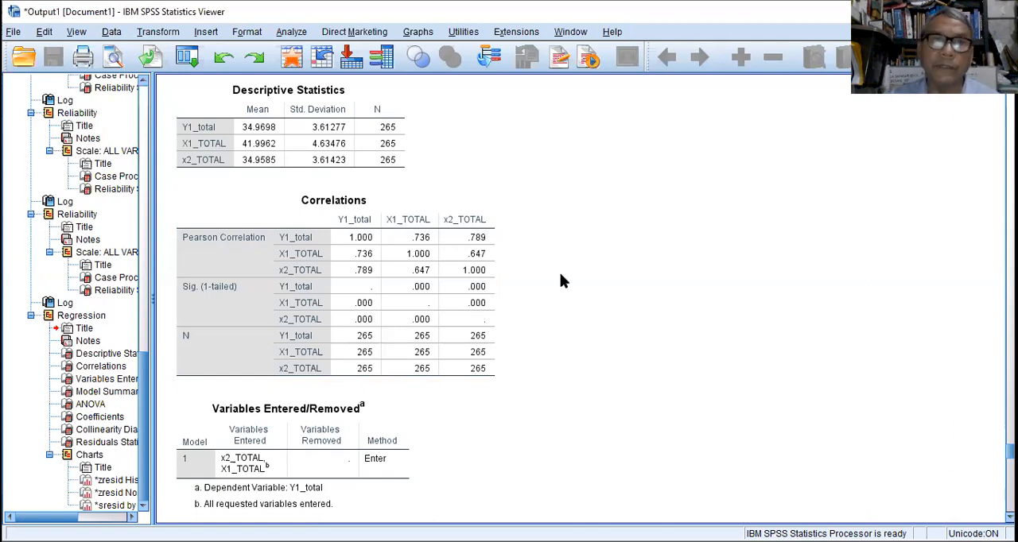
scroll(560, 280, down, 5)
scroll(560, 280, down, 2)
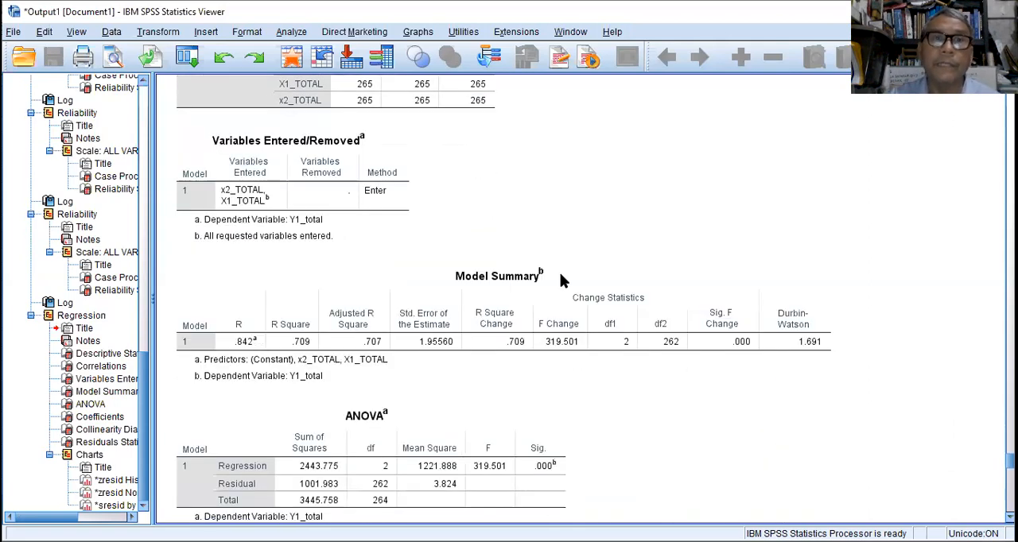
scroll(560, 280, down, 4)
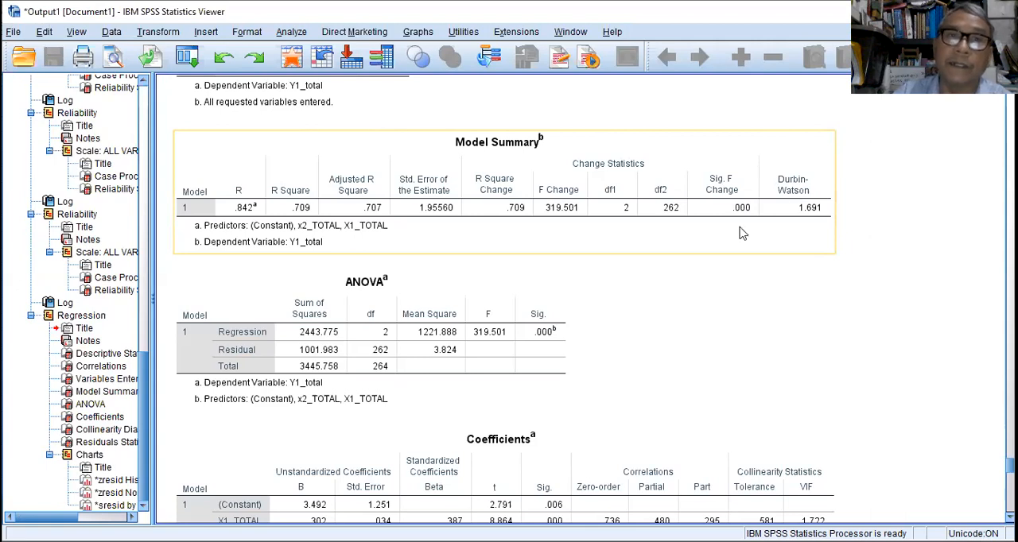
scroll(656, 284, down, 2)
scroll(655, 279, down, 2)
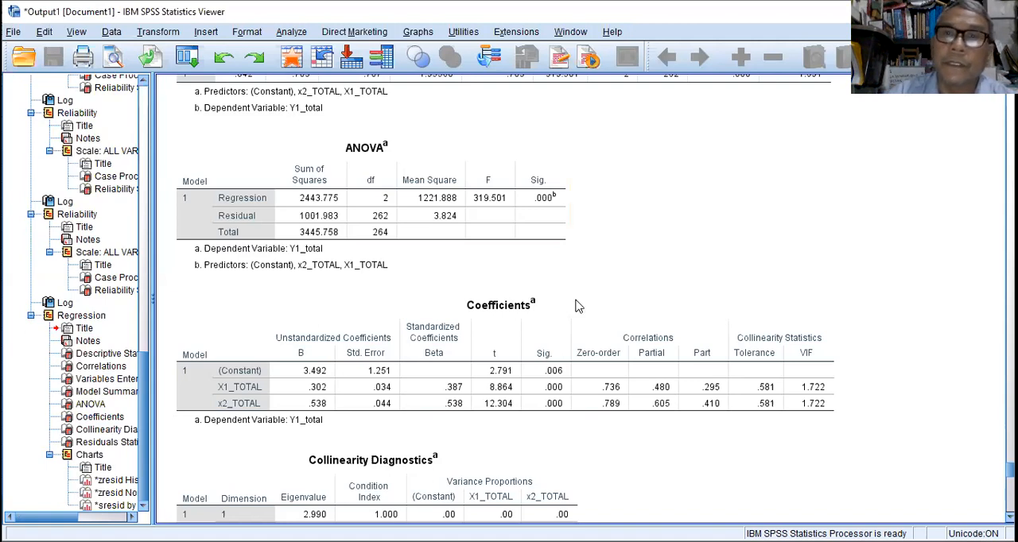
scroll(609, 307, down, 2)
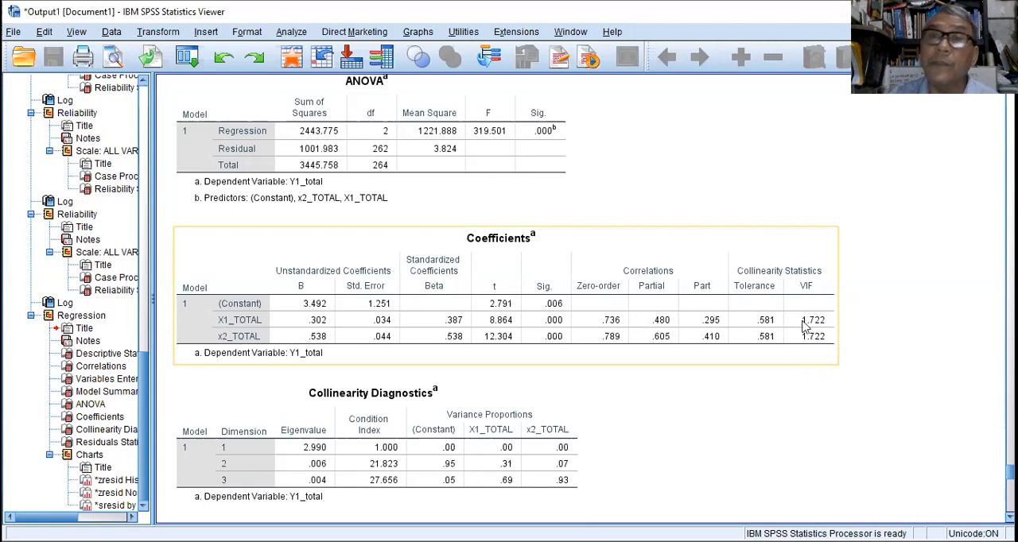
scroll(671, 380, down, 5)
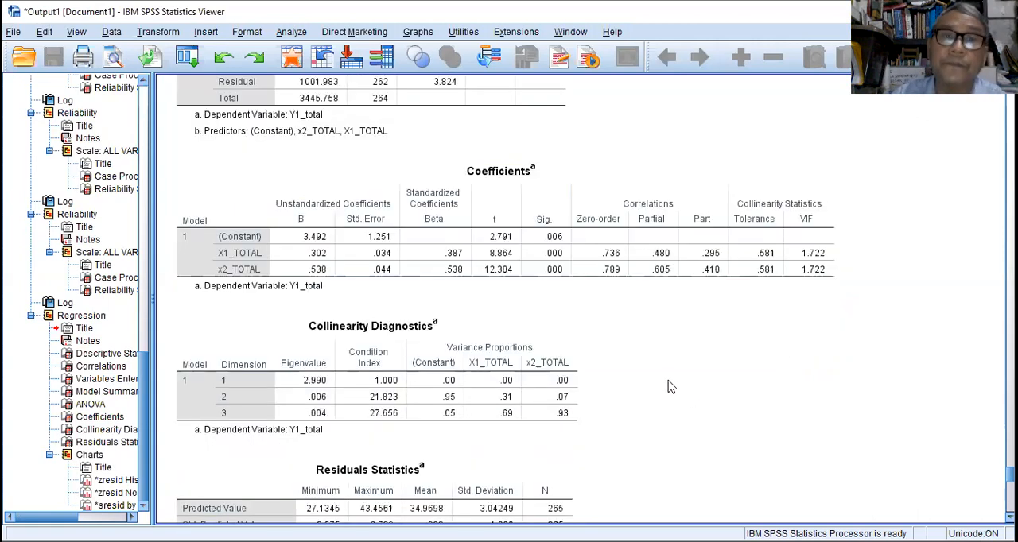
Review the residual charts for Y1_total: the histogram, the normal P-P plot and the scatterplot.
scroll(668, 373, down, 15)
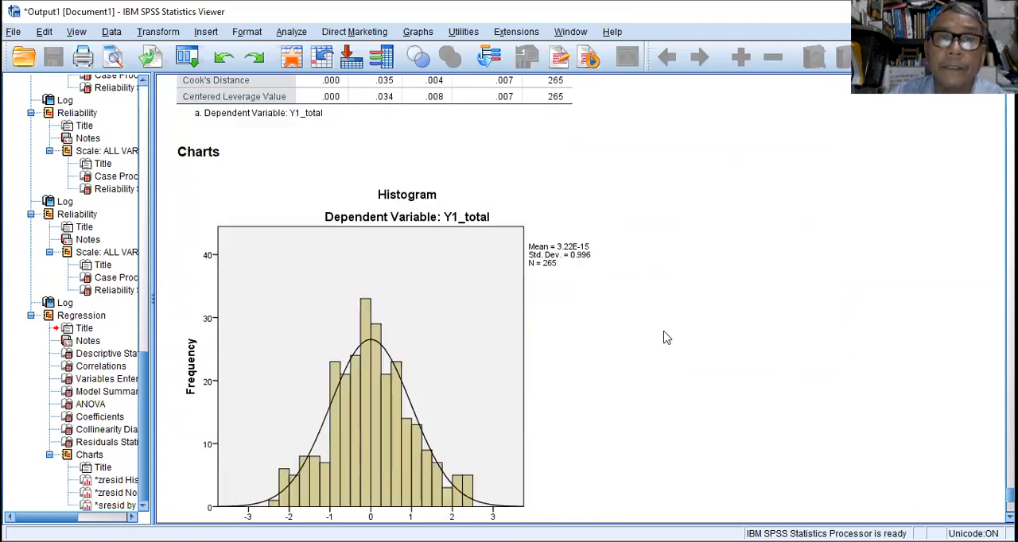
scroll(668, 332, down, 1)
scroll(665, 334, up, 5)
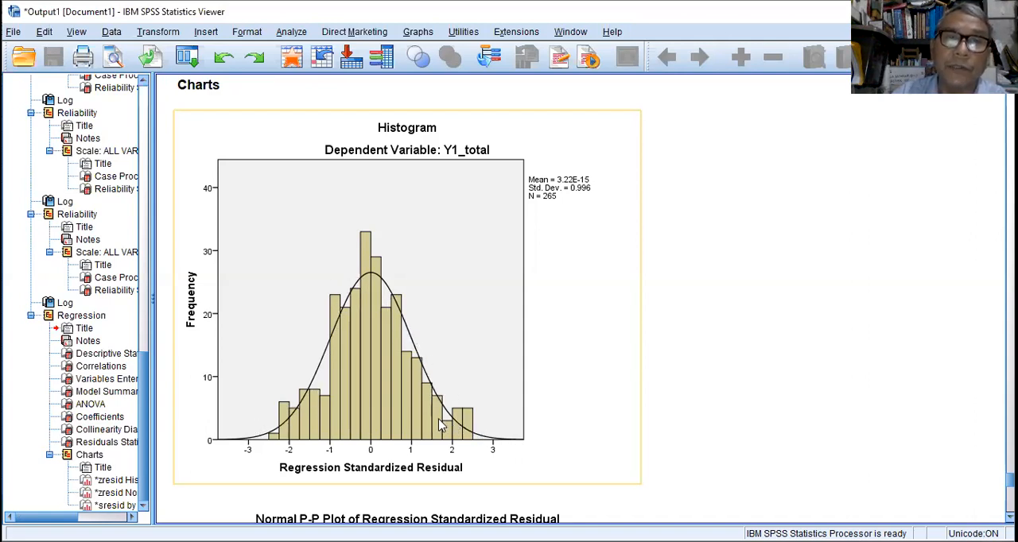
scroll(436, 425, down, 3)
scroll(435, 420, down, 15)
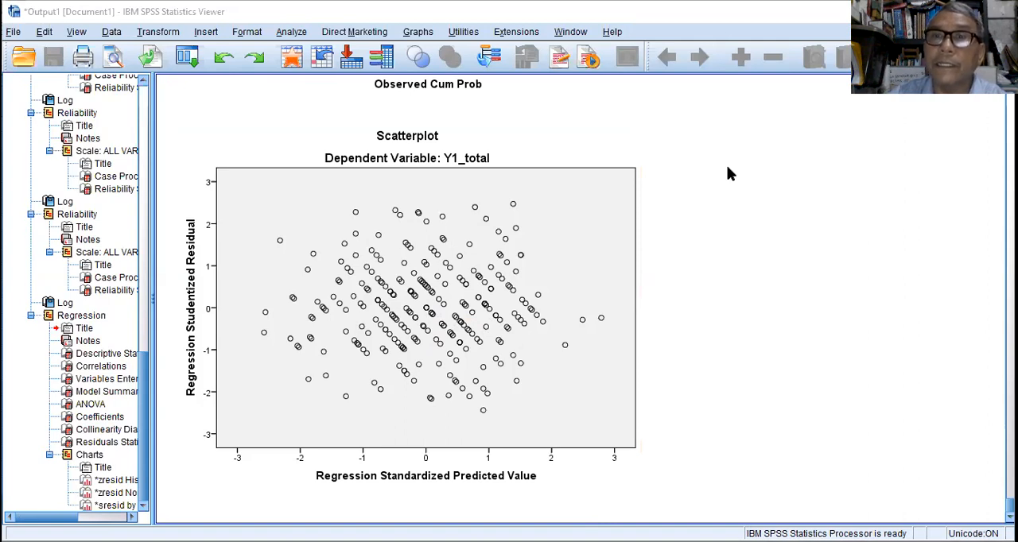
Switch to the Contoh_Konseptual presentation in PowerPoint and view the Uji Klasik slide listing the classical tests.
key(alt+Tab)
scroll(676, 342, up, 3)
scroll(681, 351, down, 1)
scroll(684, 351, down, 1)
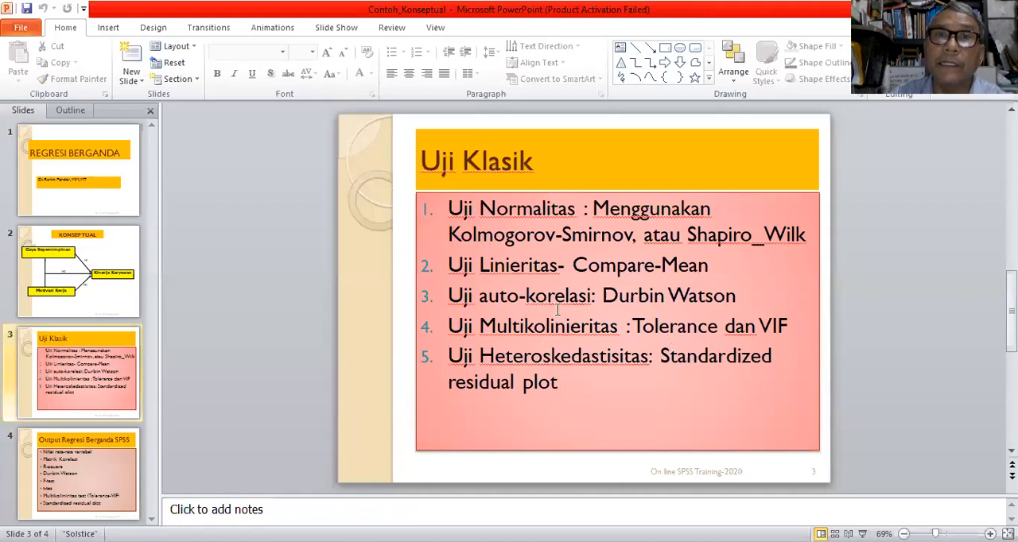